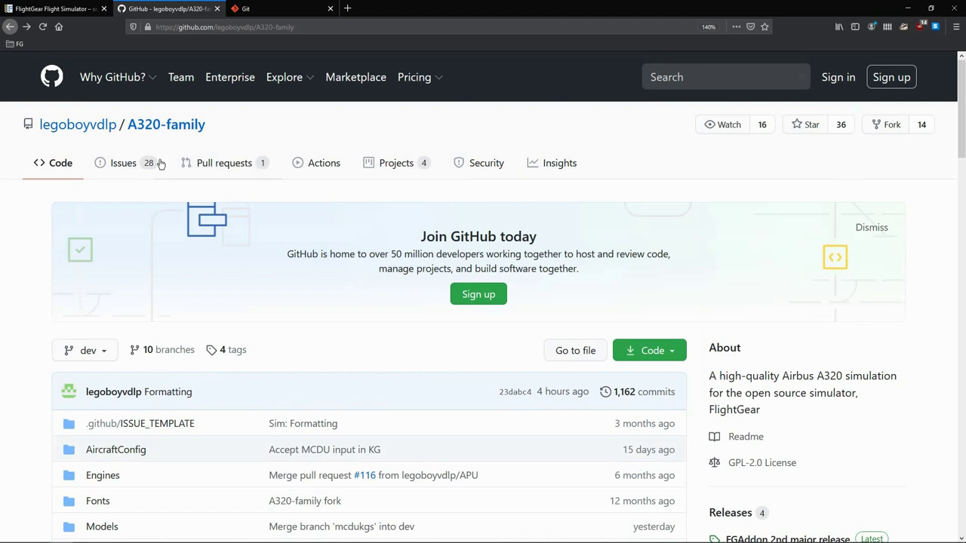
# - Examine the clone and ZIP download options of the A320-family repository
pyautogui.click(654, 351)
pyautogui.scroll(-1, 544, 445)
pyautogui.scroll(-2, 531, 440)
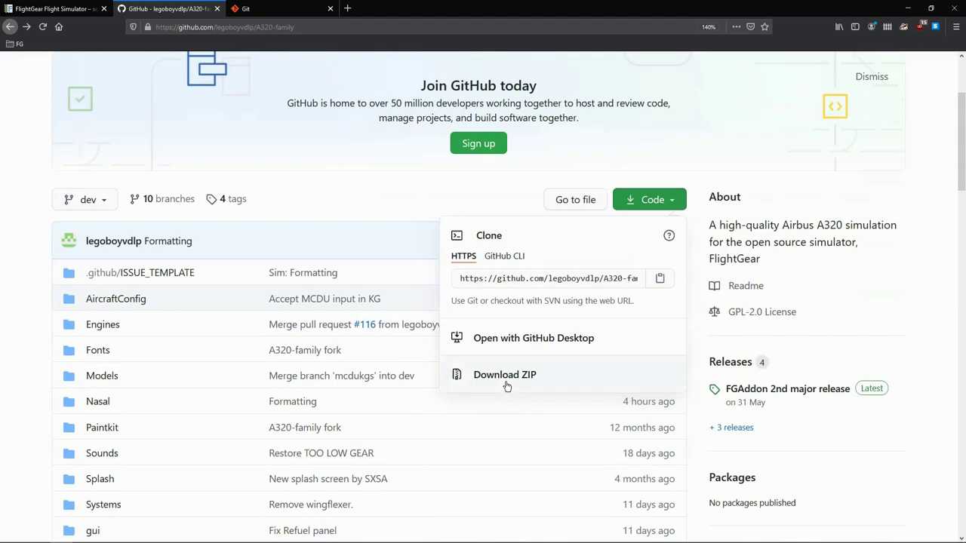
pyautogui.click(391, 236)
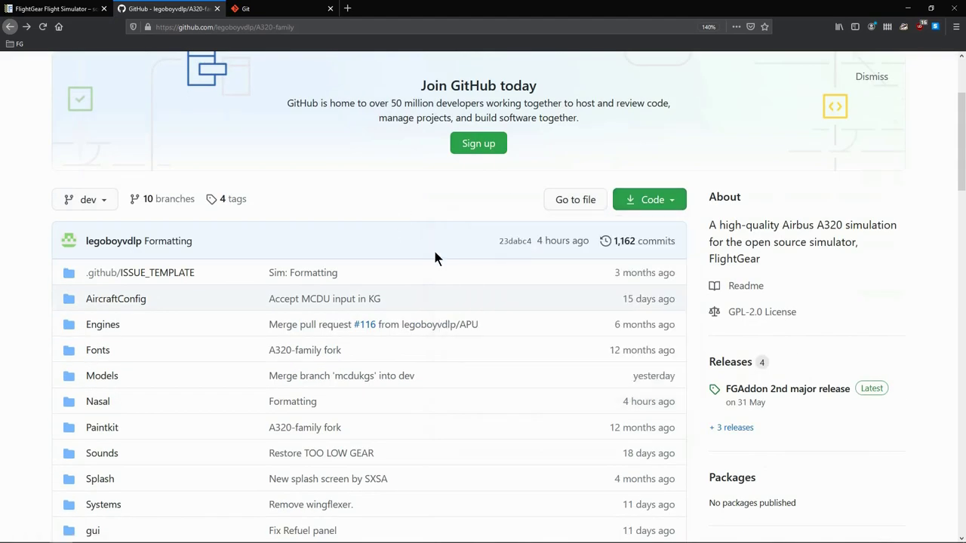
pyautogui.scroll(3, 364, 314)
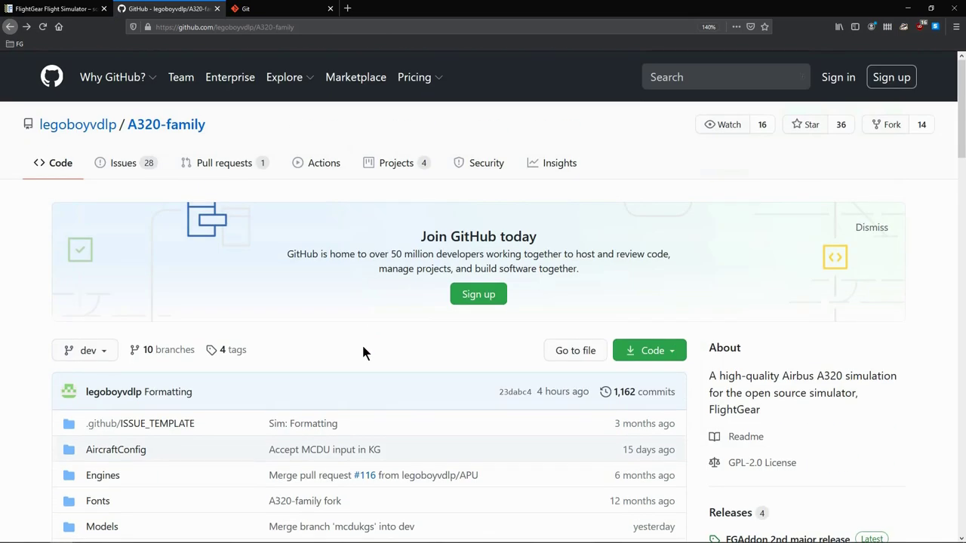
# - Download the Git 2.28.0 64-bit installer for Windows from the Git website and save it to the Pobrane folder
pyautogui.click(256, 12)
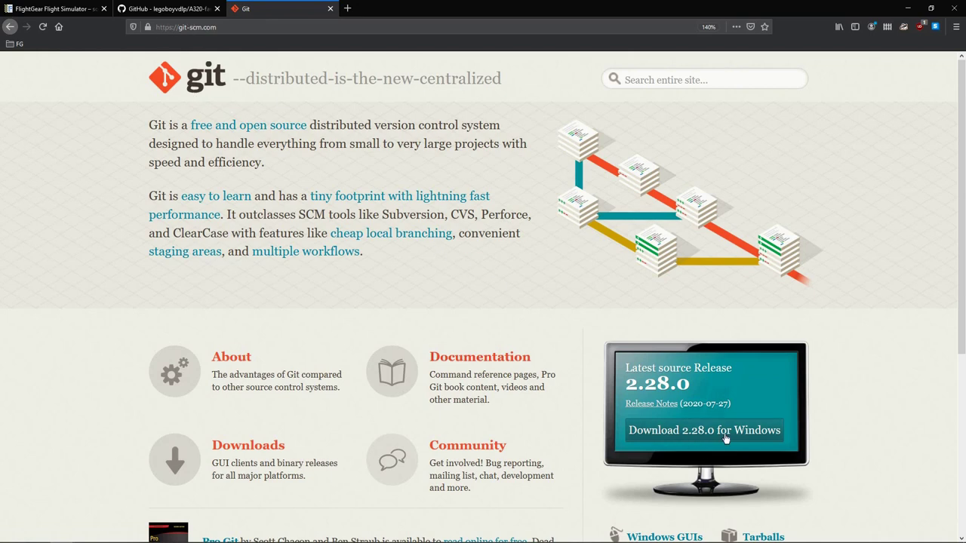
pyautogui.click(664, 434)
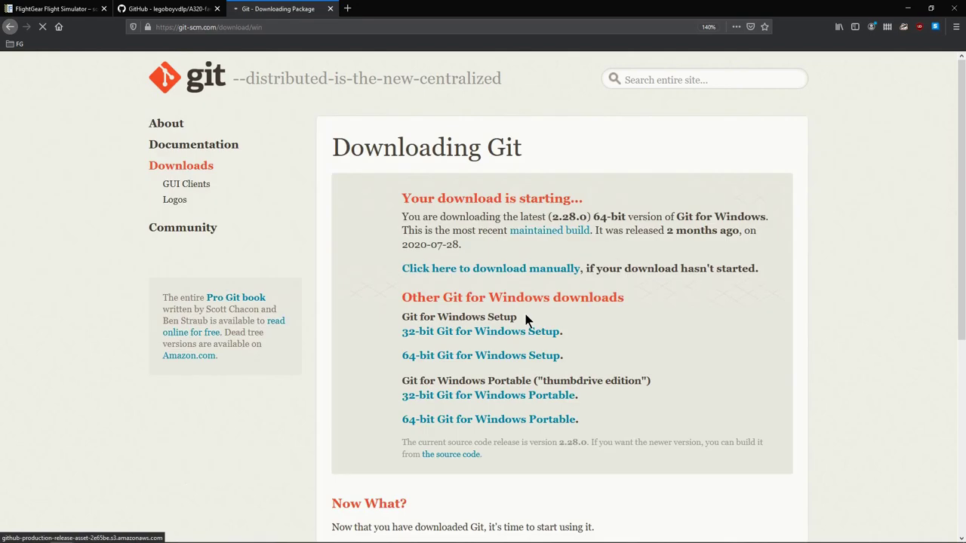
pyautogui.click(585, 281)
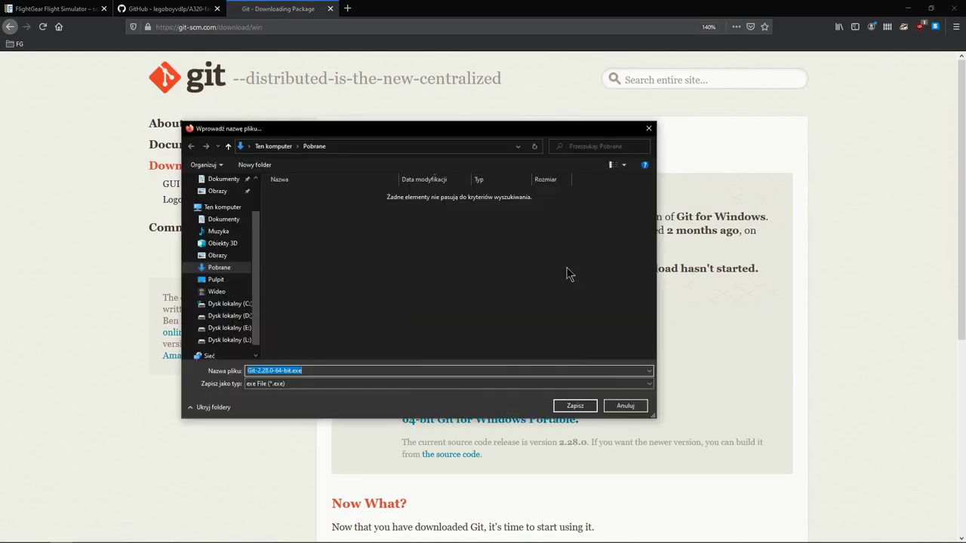
pyautogui.click(577, 406)
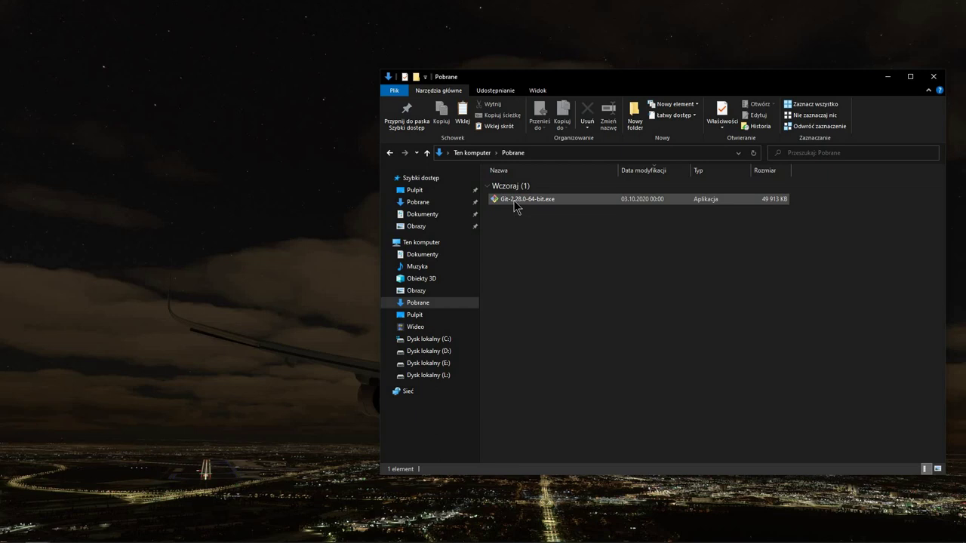
# - Launch Git-2.28.0-64-bit.exe, accept the license information and confirm installing into the existing C:\Program Files\Git folder
pyautogui.doubleClick(515, 201)
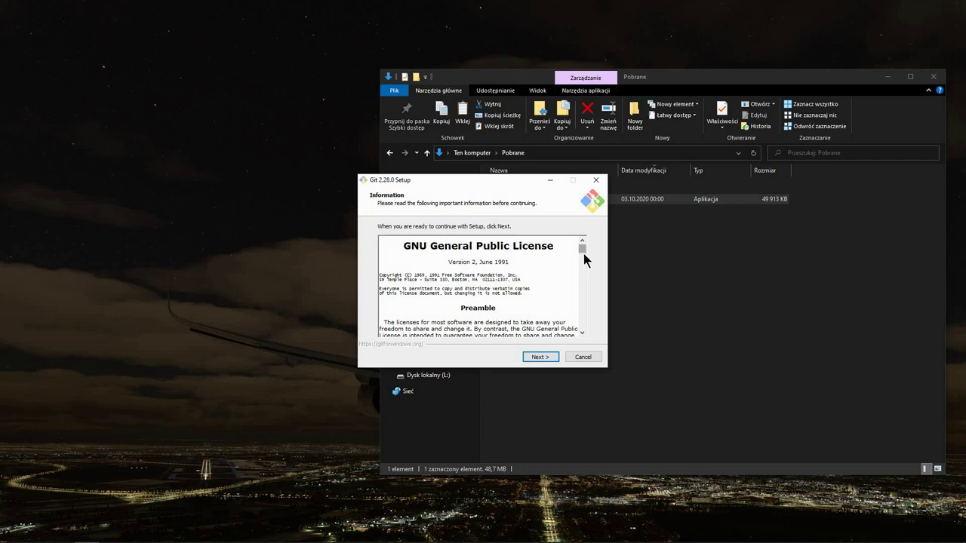
pyautogui.scroll(-2, 583, 253)
pyautogui.scroll(2, 582, 252)
pyautogui.click(556, 357)
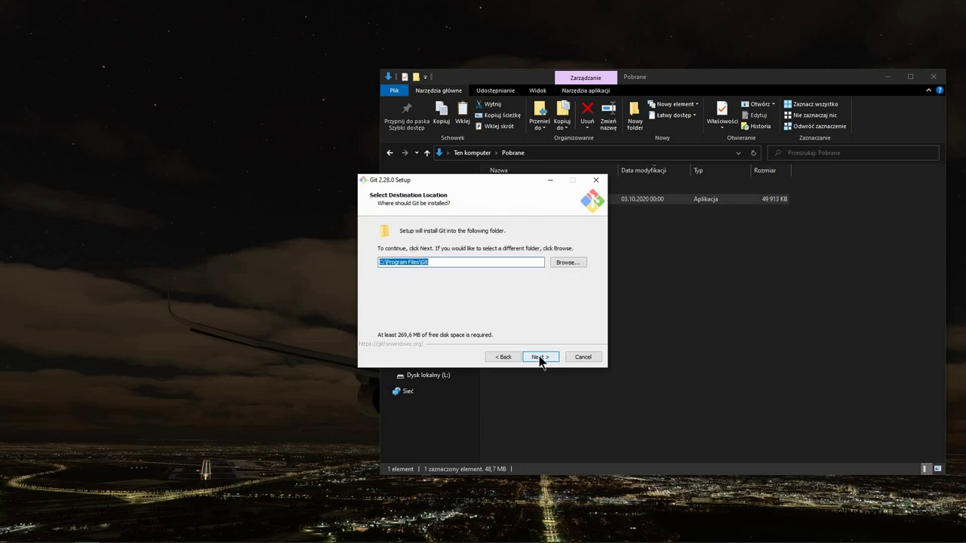
pyautogui.click(540, 358)
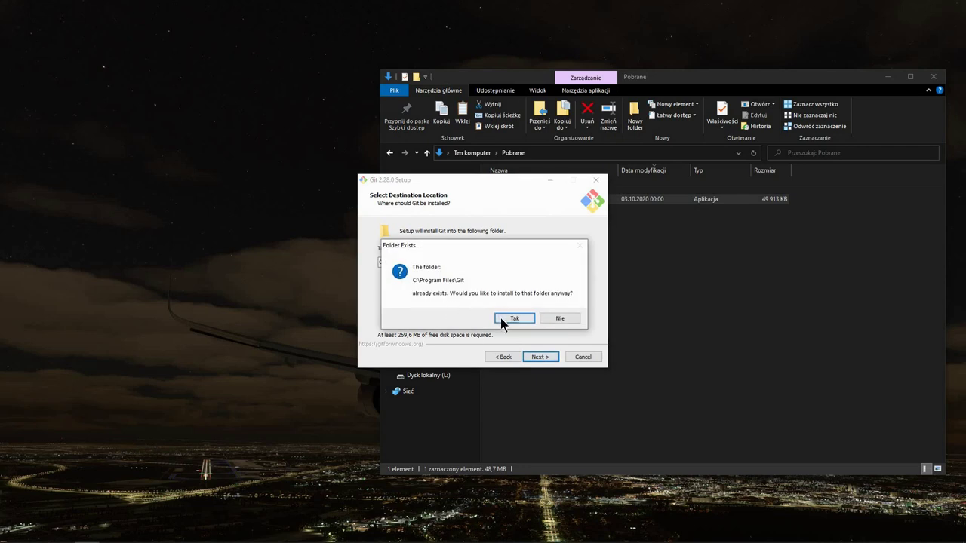
pyautogui.click(500, 318)
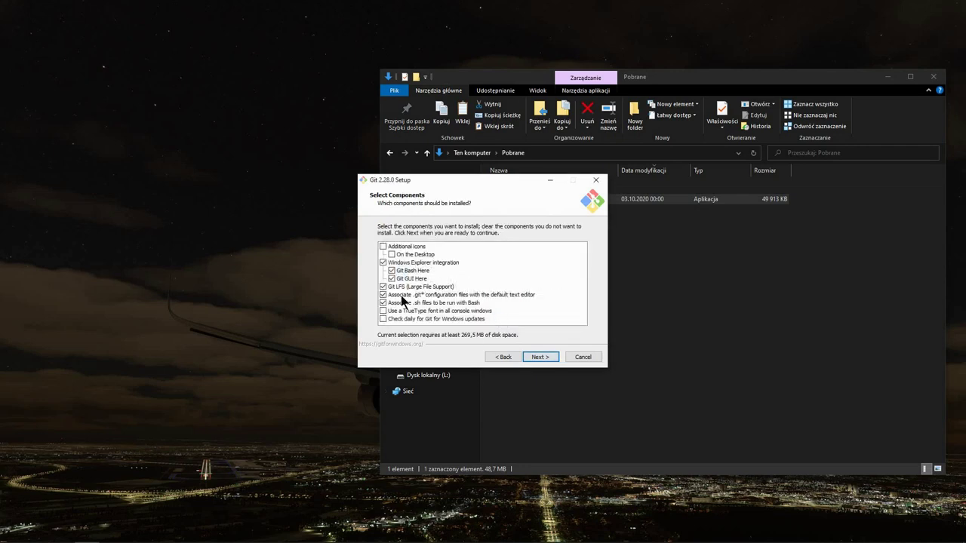
pyautogui.click(382, 261)
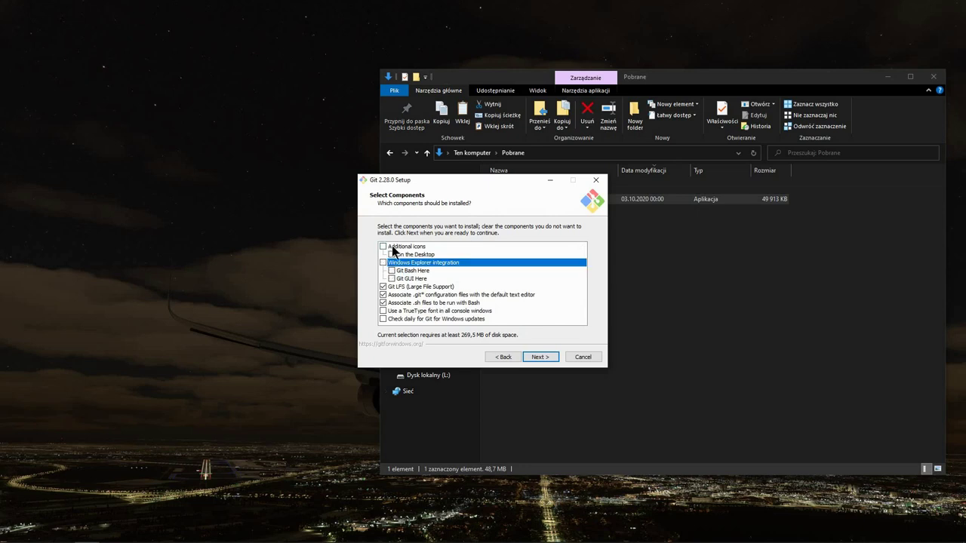
pyautogui.click(393, 247)
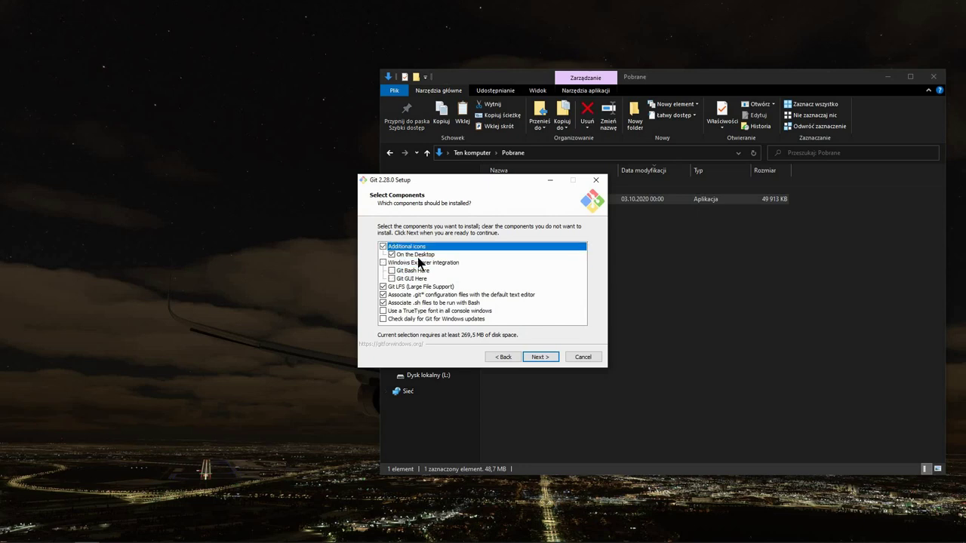
pyautogui.click(383, 247)
pyautogui.click(403, 263)
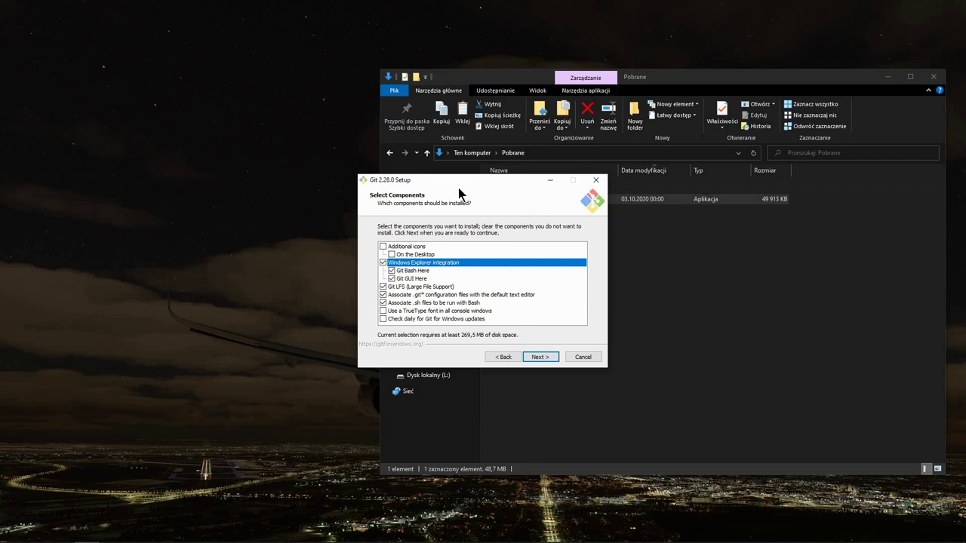
# - Exclude the Git GUI Here component while keeping Git Bash Here, and accept Git as the Start Menu folder
pyautogui.moveTo(447, 183)
pyautogui.mouseDown()
pyautogui.moveTo(310, 164)
pyautogui.moveTo(440, 180)
pyautogui.mouseUp()
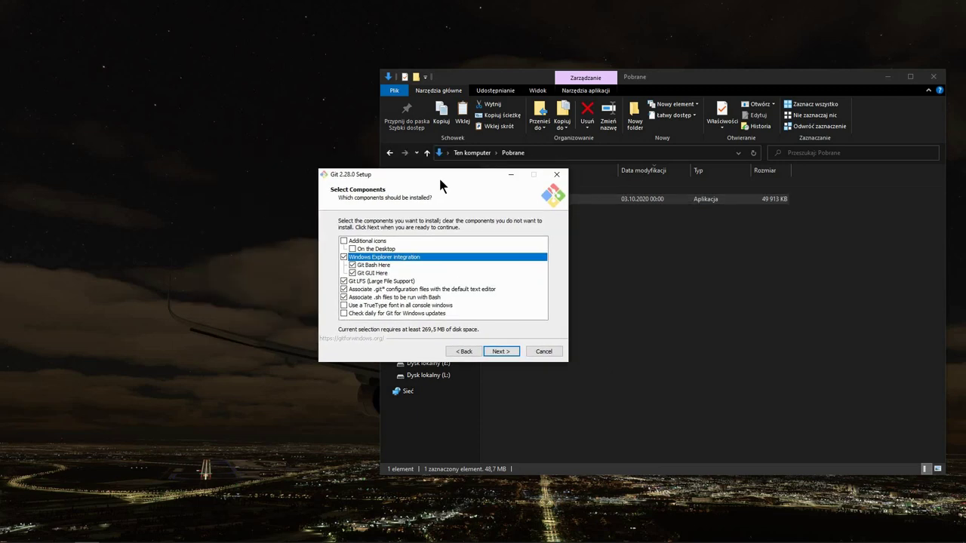
pyautogui.click(375, 267)
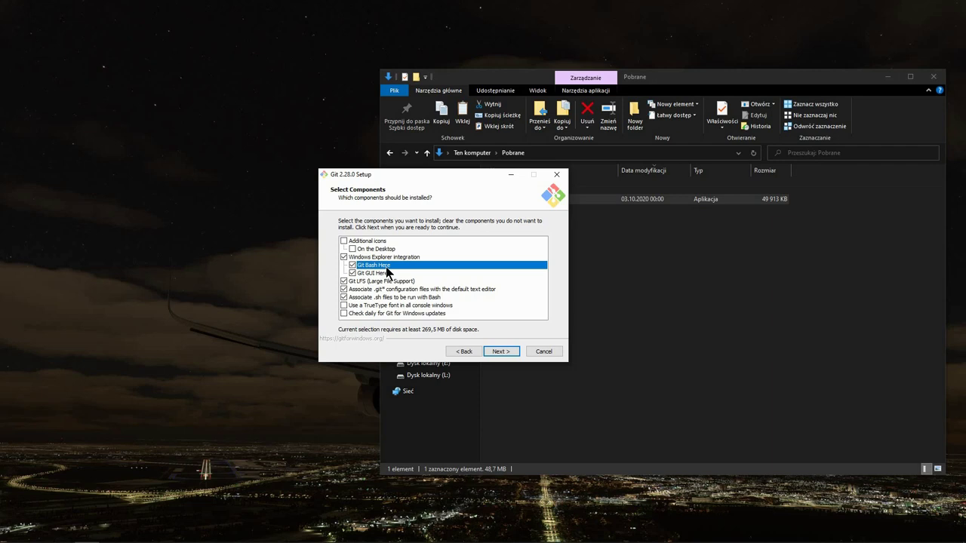
pyautogui.click(374, 273)
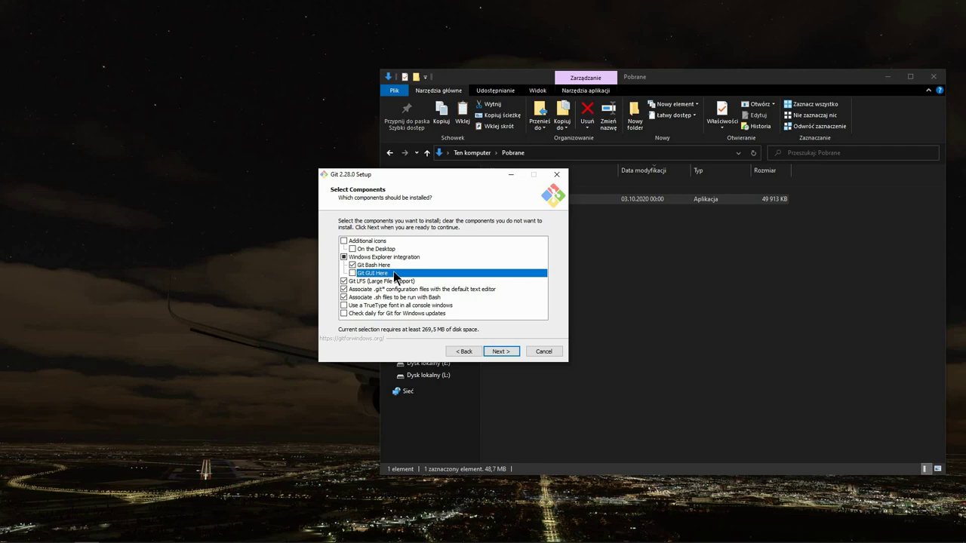
pyautogui.click(354, 265)
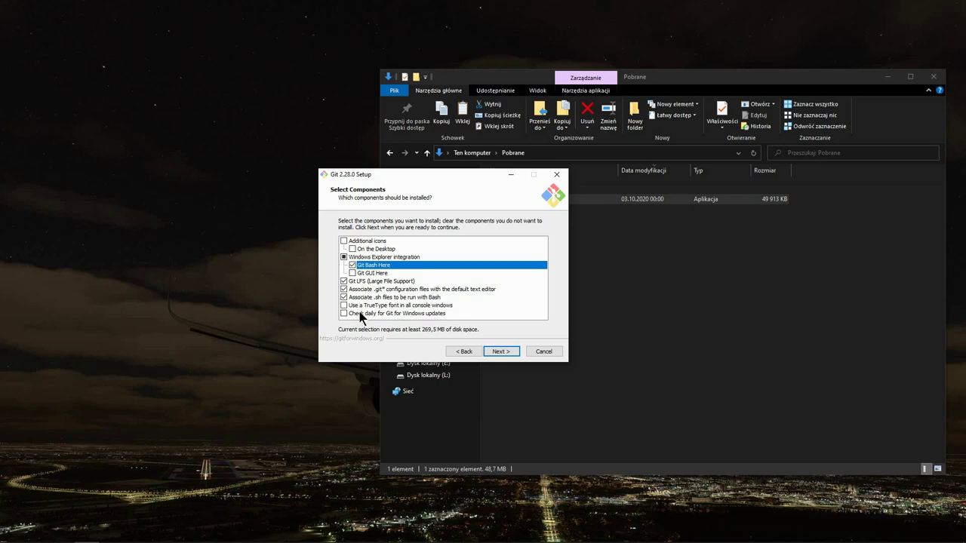
pyautogui.click(493, 350)
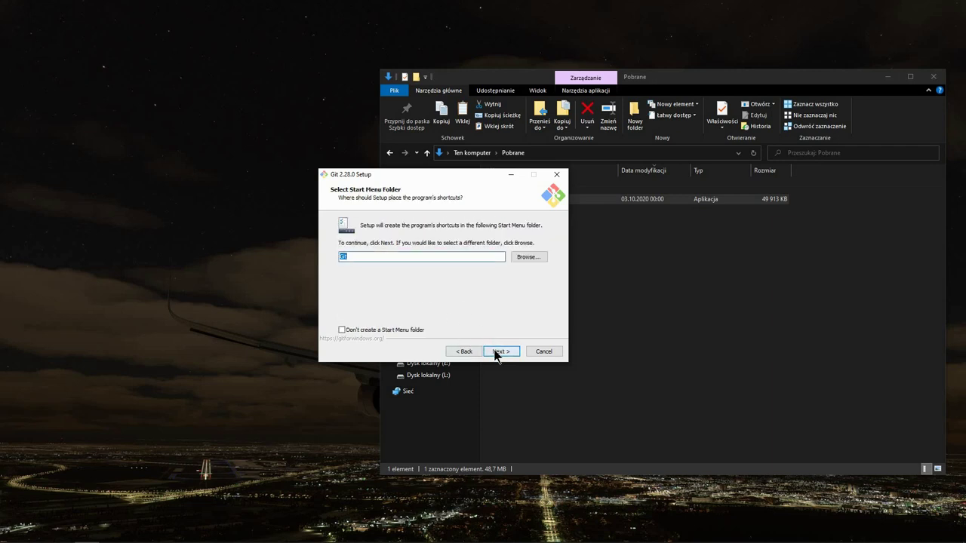
pyautogui.click(499, 352)
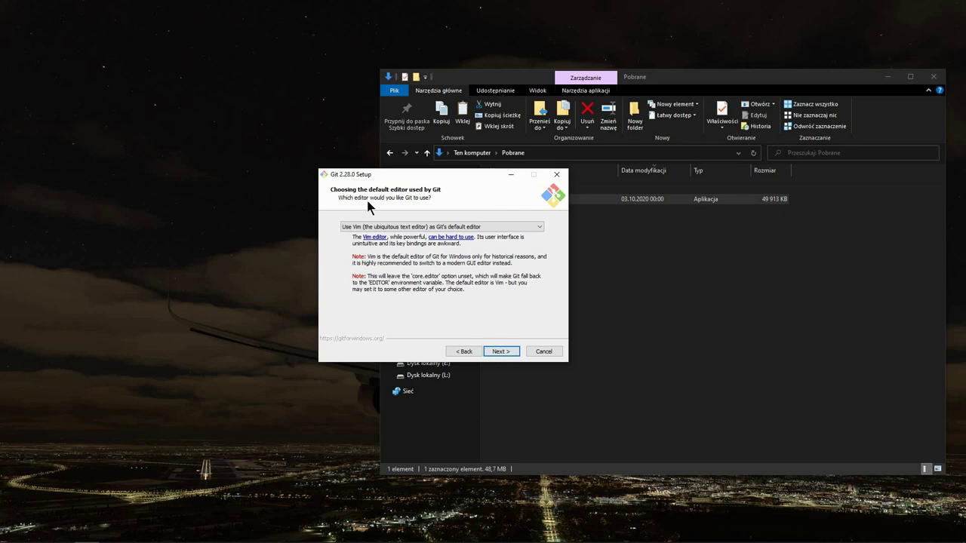
# - Choose Notepad++ as Git's default editor and continue the setup
pyautogui.click(403, 226)
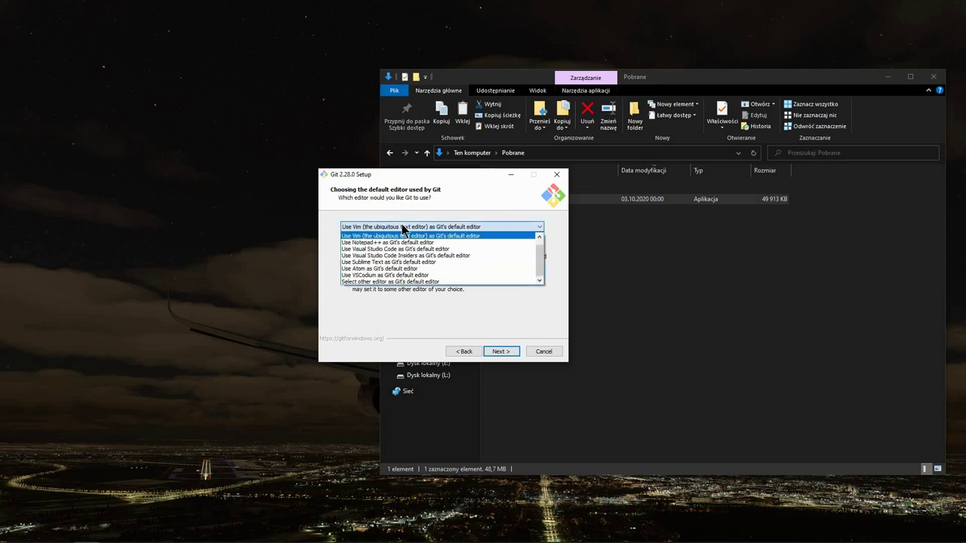
pyautogui.click(351, 242)
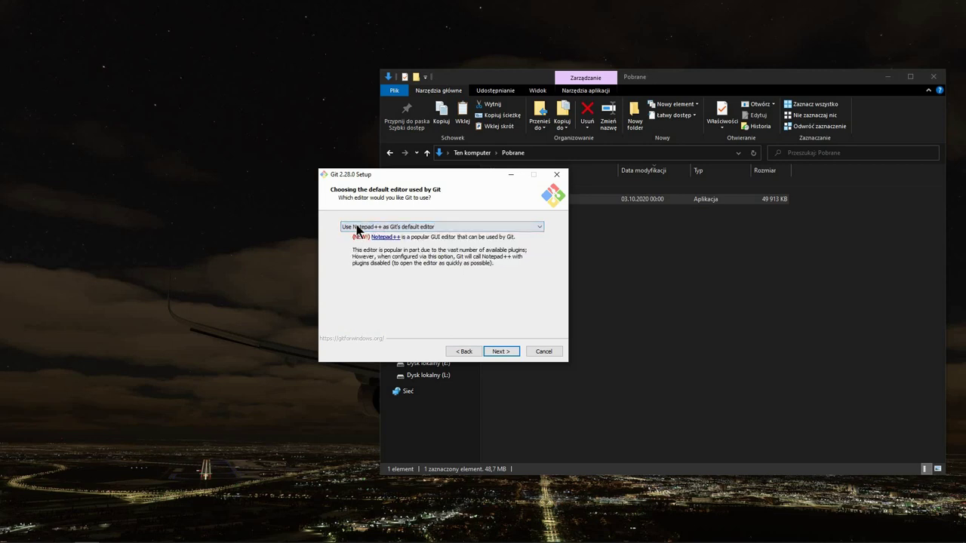
pyautogui.click(501, 352)
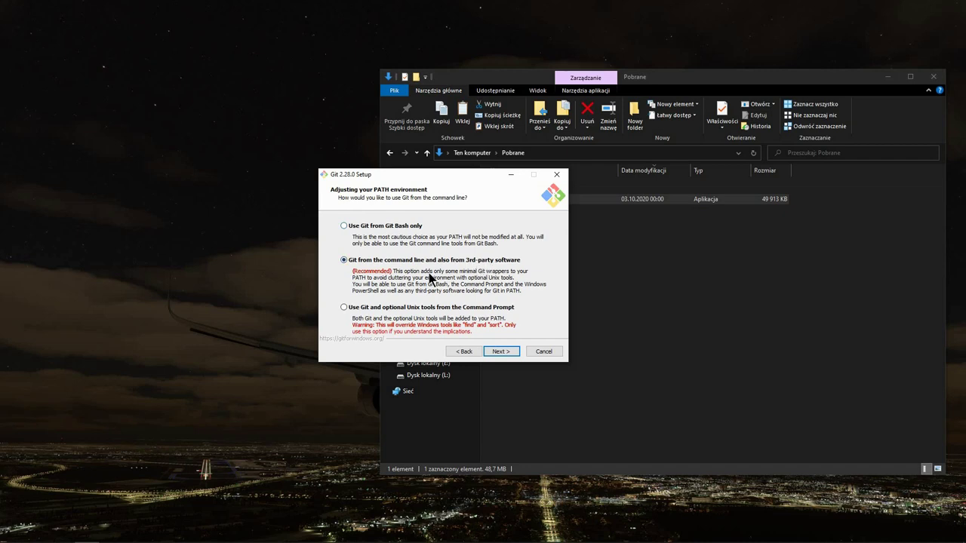
# - Accept Git from the command line and 3rd-party software, the OpenSSL library, and Windows-style checkout with Unix-style commit line endings
pyautogui.click(500, 352)
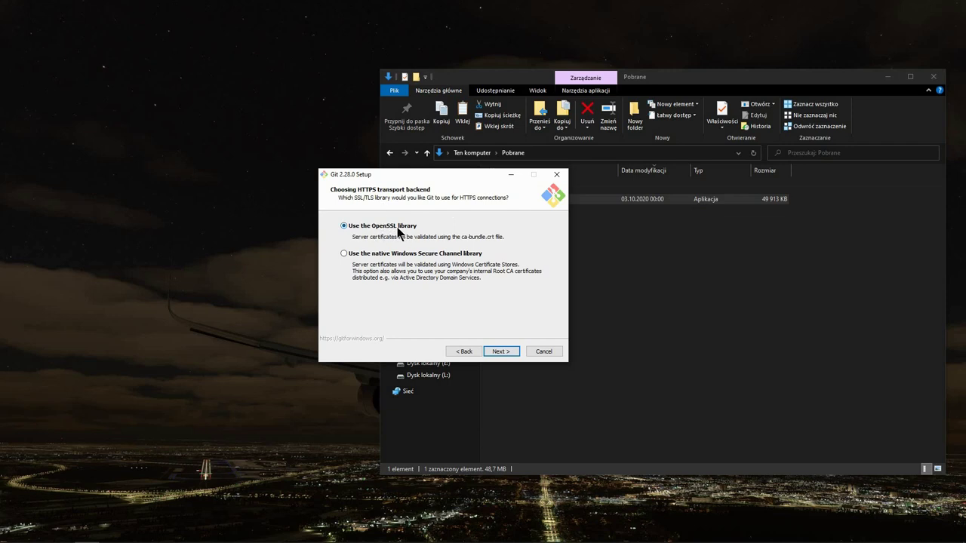
pyautogui.click(502, 352)
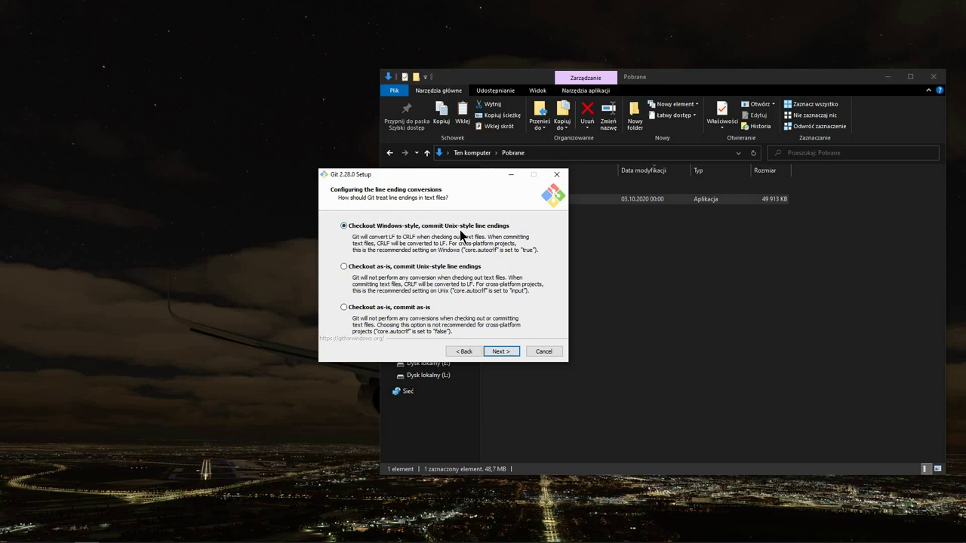
pyautogui.click(501, 352)
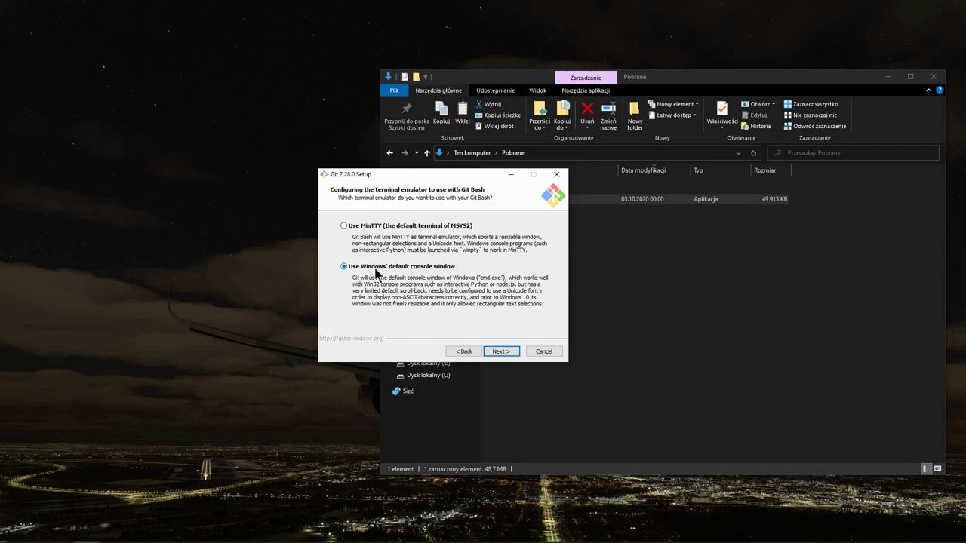
# - Choose MinTTY as the Git Bash terminal, and keep the default fast-forward or merge pull behavior and Git Credential Manager
pyautogui.click(371, 229)
pyautogui.click(495, 351)
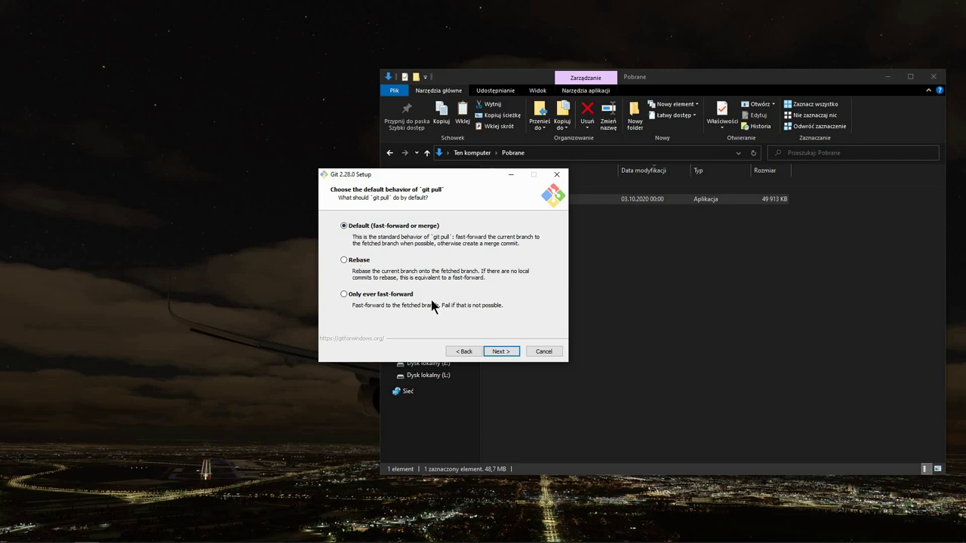
pyautogui.click(501, 352)
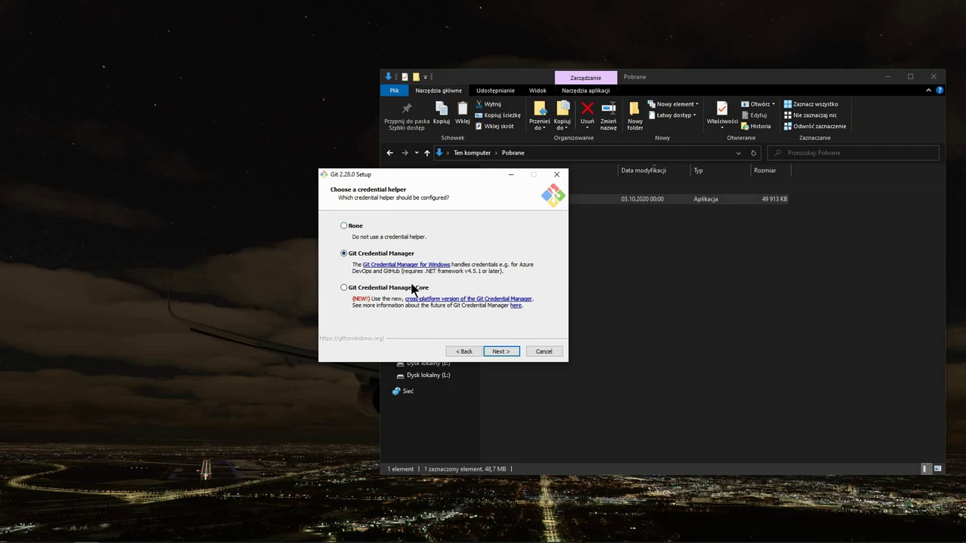
pyautogui.click(502, 352)
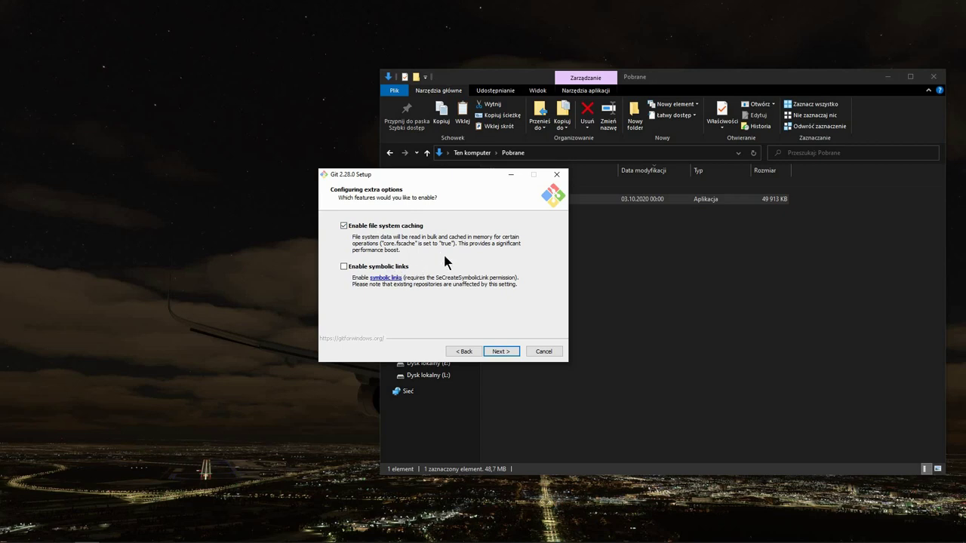
# - Install Git with file system caching and no experimental options, and finish the wizard without viewing the release notes
pyautogui.click(496, 351)
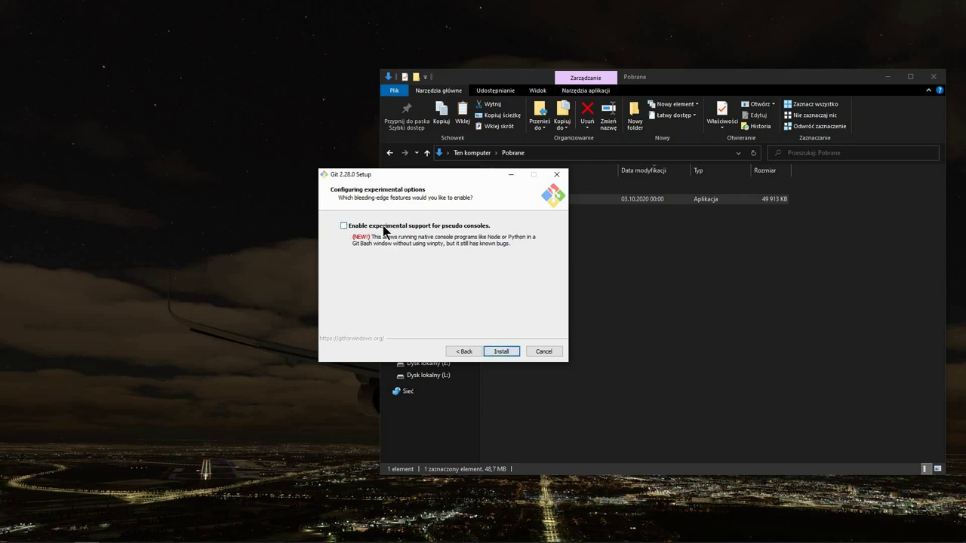
pyautogui.click(504, 354)
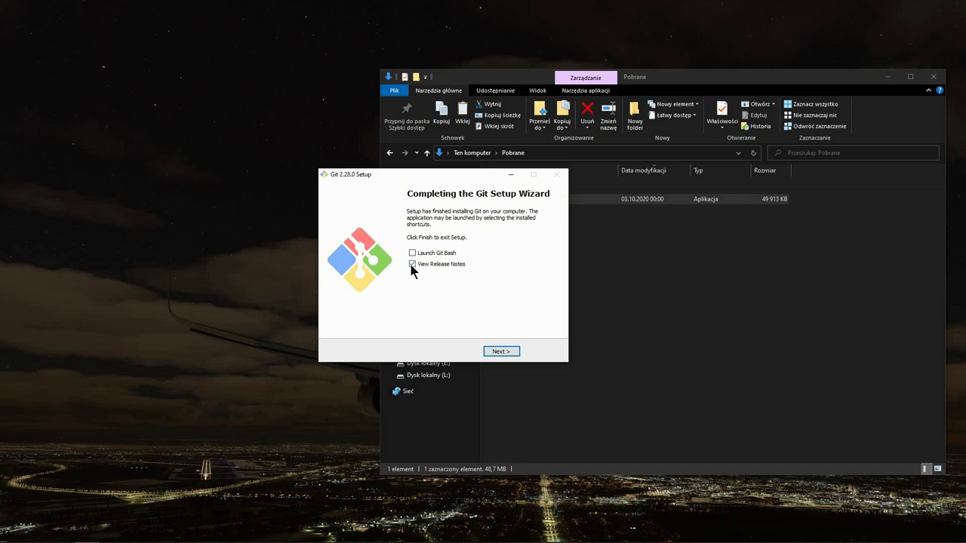
pyautogui.click(412, 265)
pyautogui.click(501, 352)
pyautogui.click(578, 315)
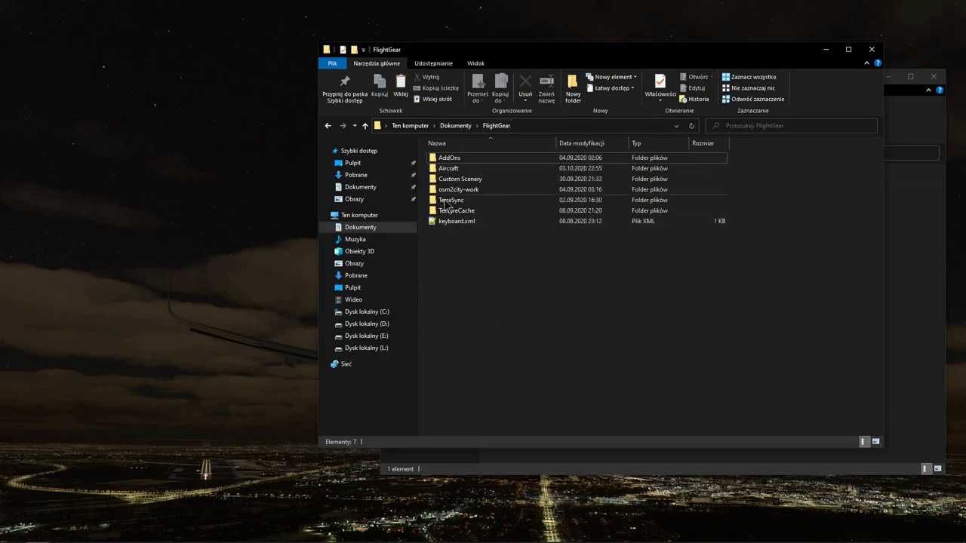
# - Create a folder named Custom Aircraft inside the FlightGear documents folder and open it
pyautogui.click(460, 279)
pyautogui.click(572, 89)
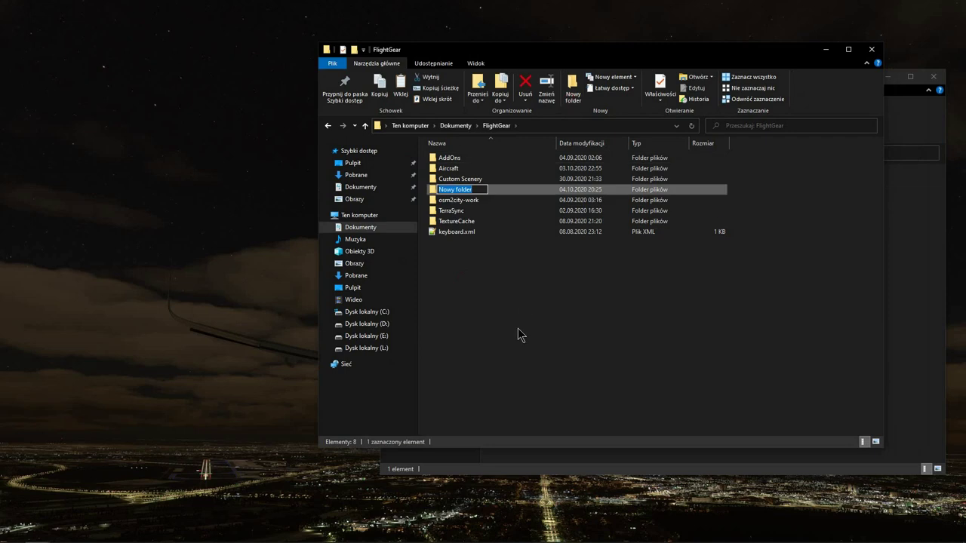
pyautogui.write('Custom Aircraft')
pyautogui.press('Return')
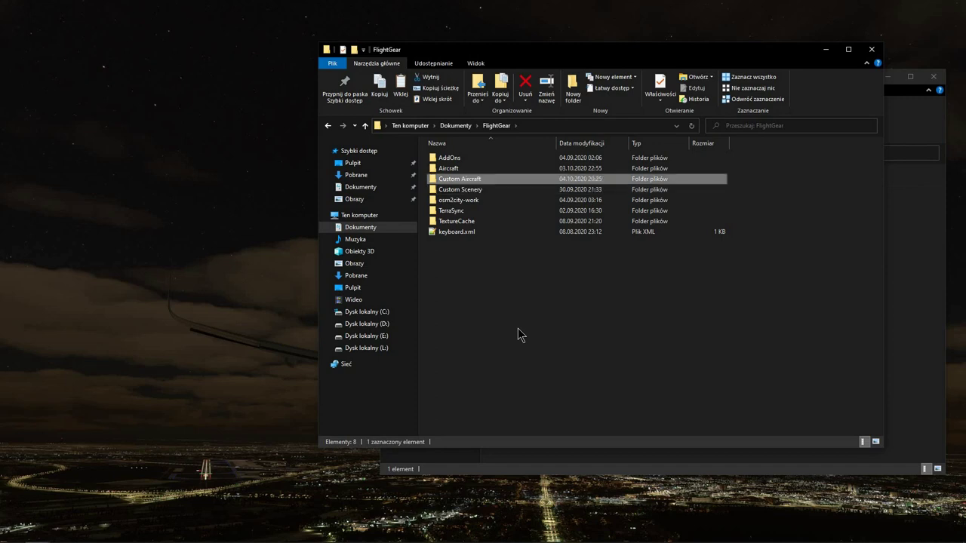
pyautogui.doubleClick(468, 179)
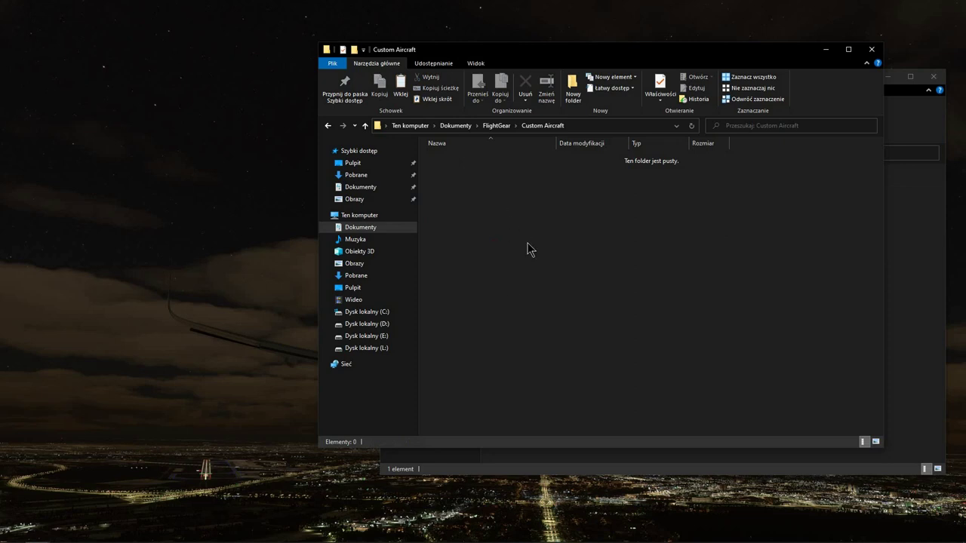
# - Return to the FlightGear documents folder and open Git Bash in the Custom Aircraft folder
pyautogui.click(496, 127)
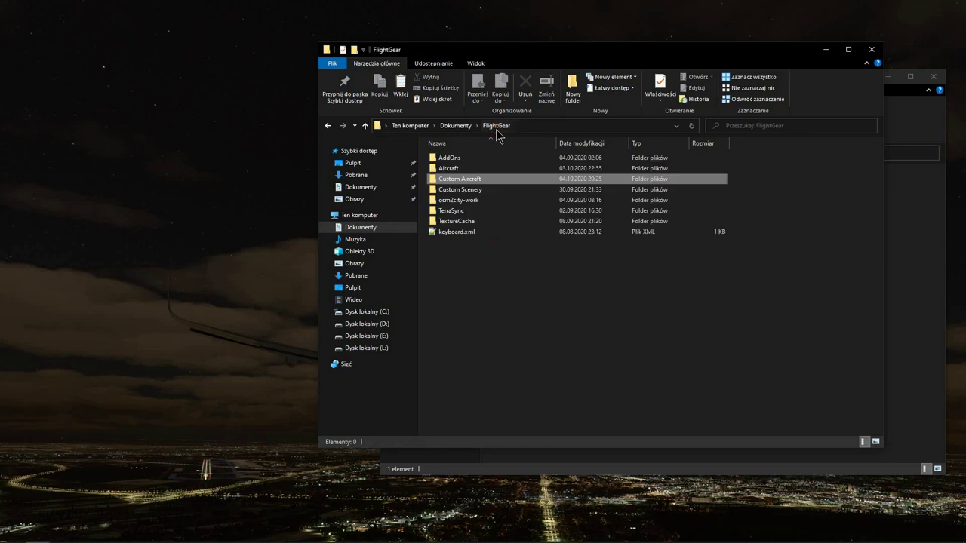
pyautogui.rightClick(474, 182)
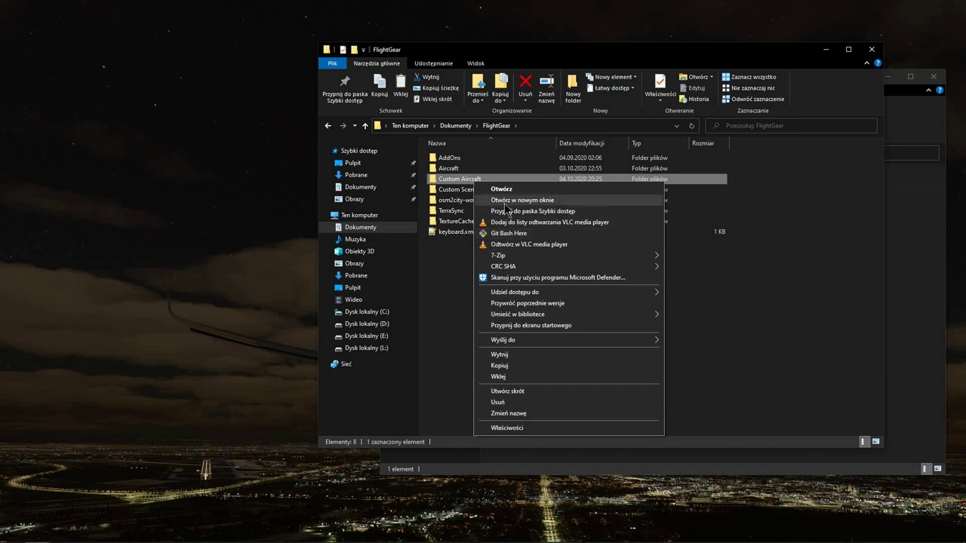
pyautogui.click(507, 233)
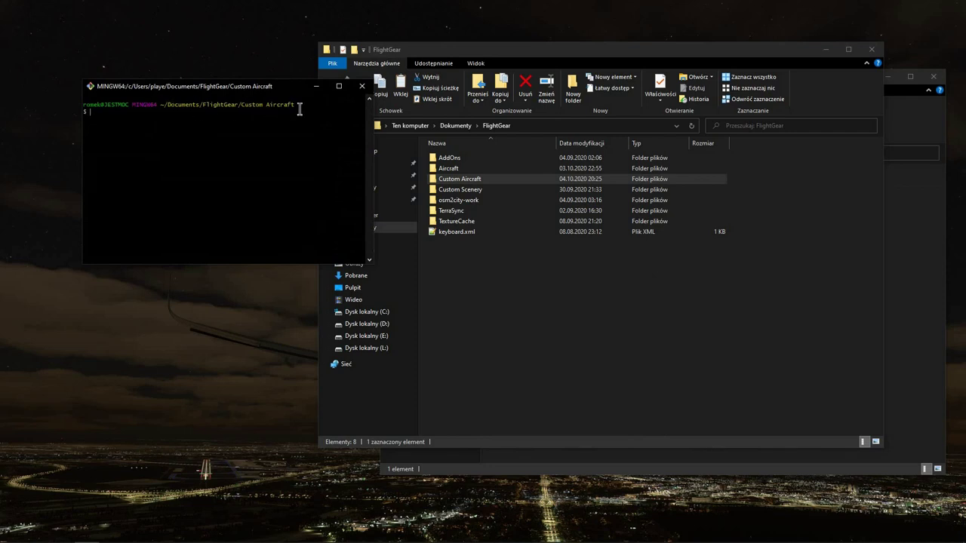
# - Switch to the browser and copy the HTTPS clone URL of the A320-family repository on GitHub
pyautogui.hotkey('alt', 'Tab')
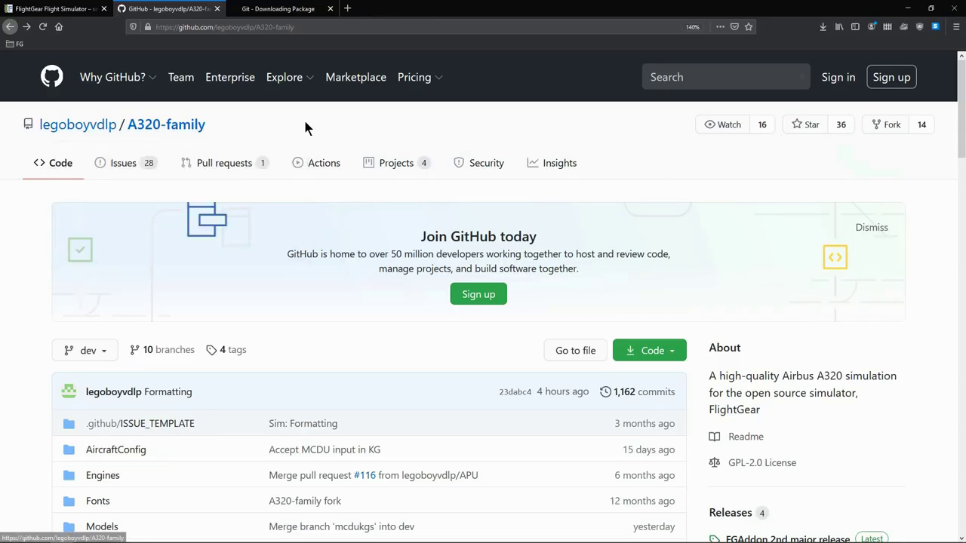
pyautogui.click(650, 350)
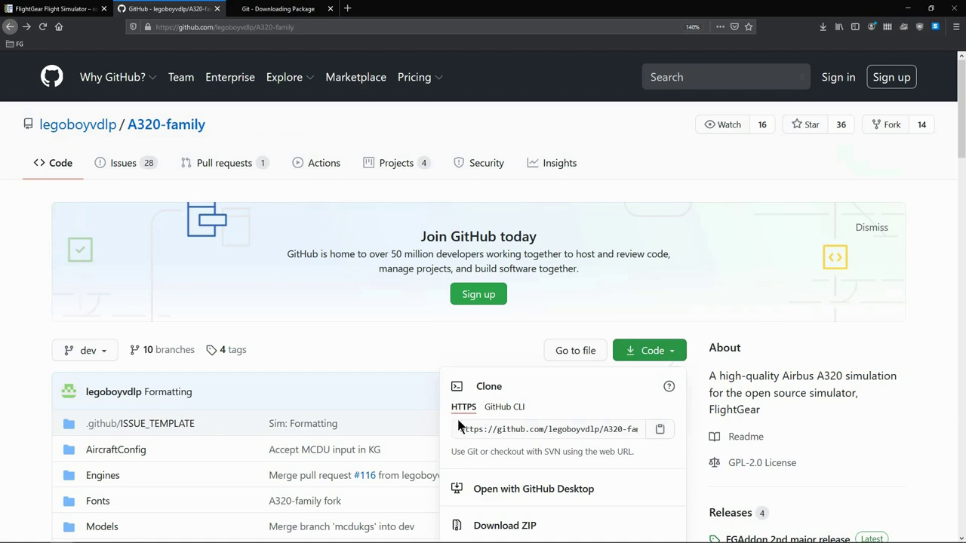
pyautogui.click(660, 430)
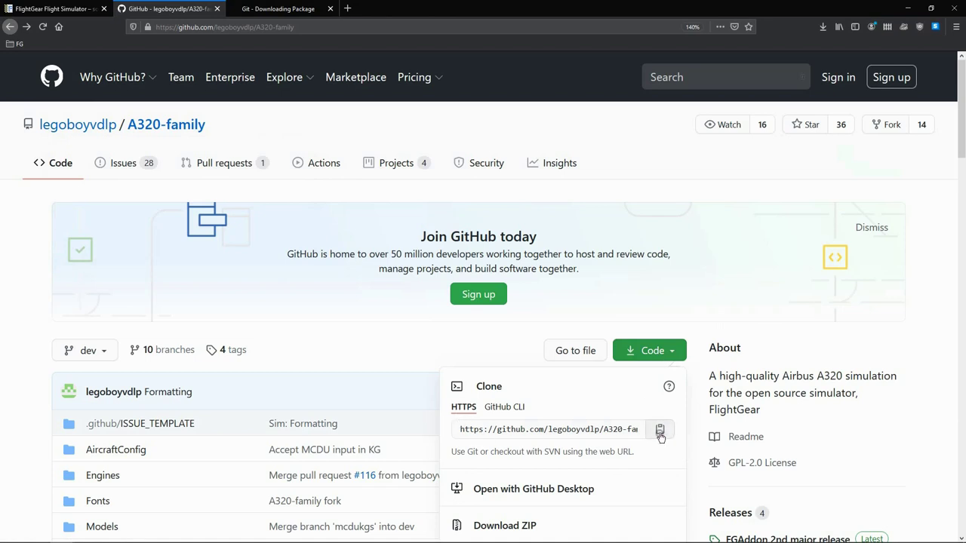
pyautogui.click(709, 306)
pyautogui.hotkey('alt', 'Tab')
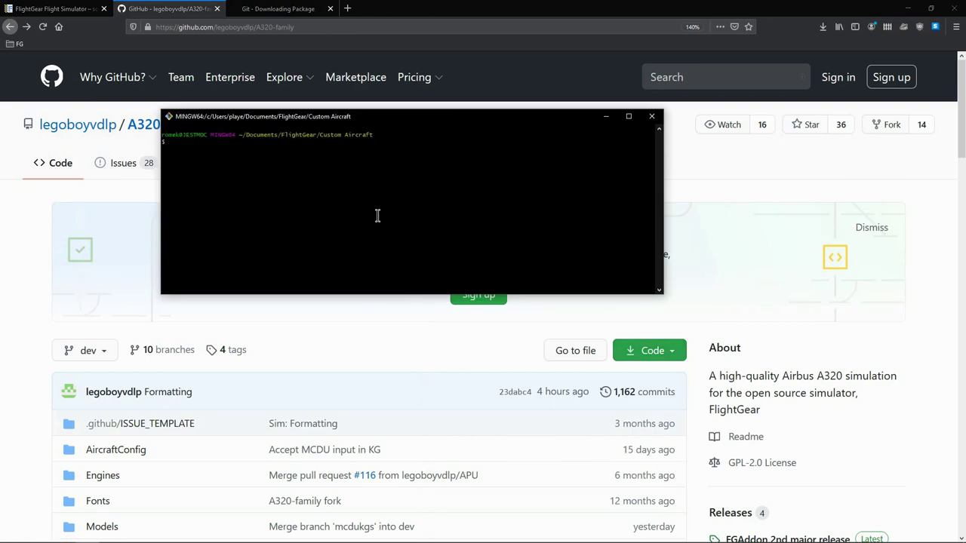
pyautogui.write('git clone')
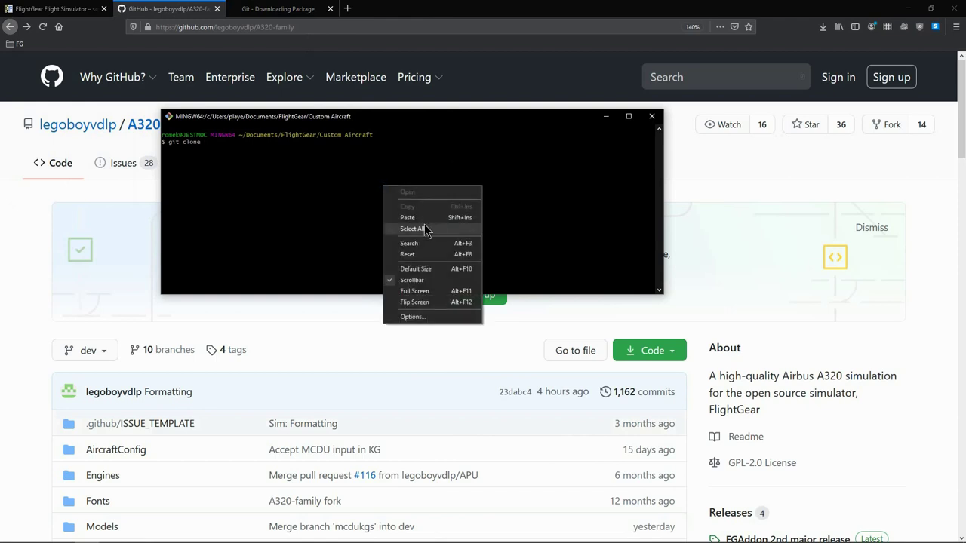
pyautogui.click(410, 217)
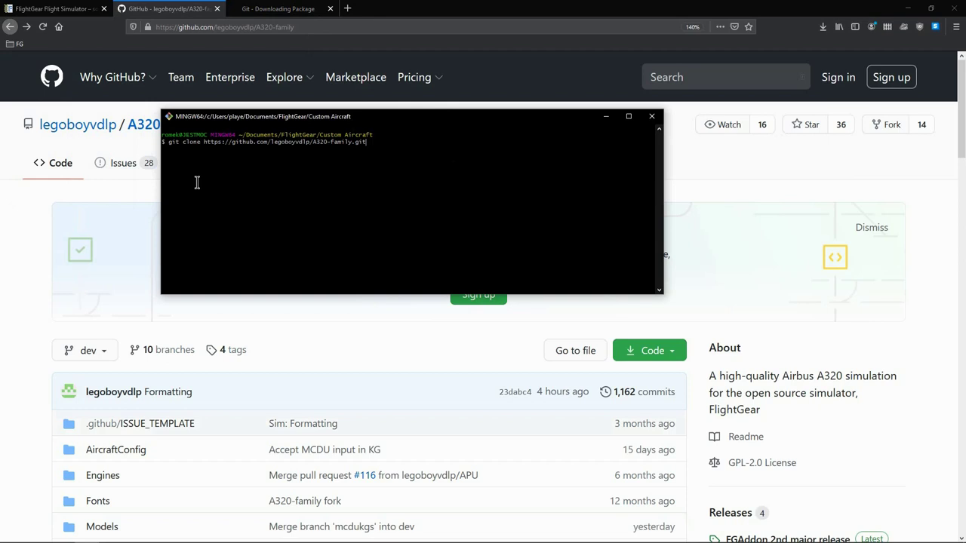
pyautogui.press('Return')
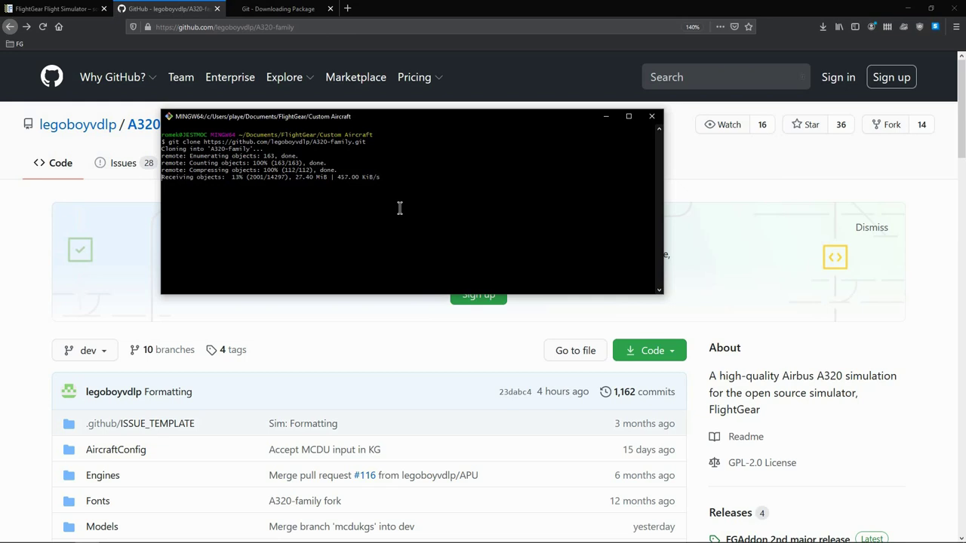
# - Minimize the browser and inspect the A320-family folder inside Custom Aircraft while cloning runs, returning to Custom Aircraft
pyautogui.click(906, 12)
pyautogui.moveTo(520, 127); pyautogui.dragTo(410, 282)
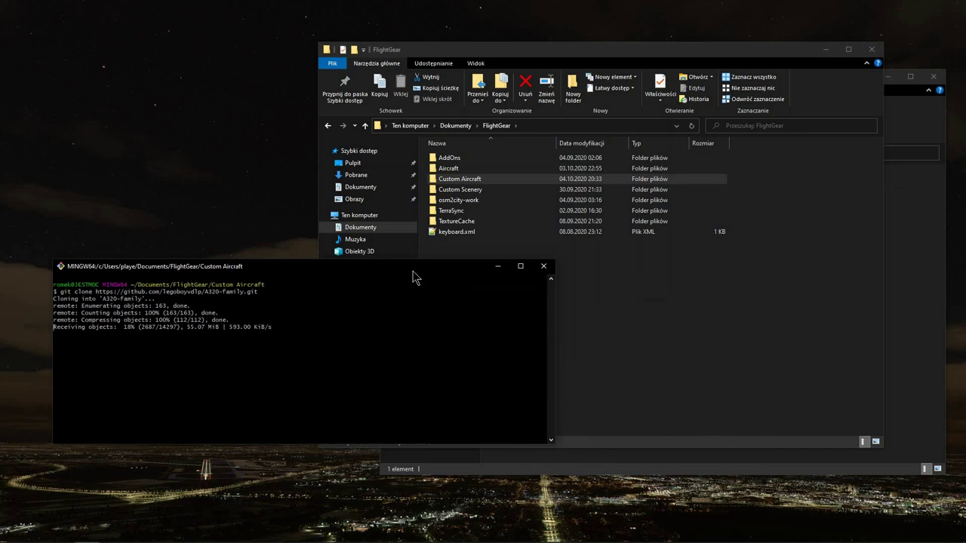
pyautogui.doubleClick(462, 181)
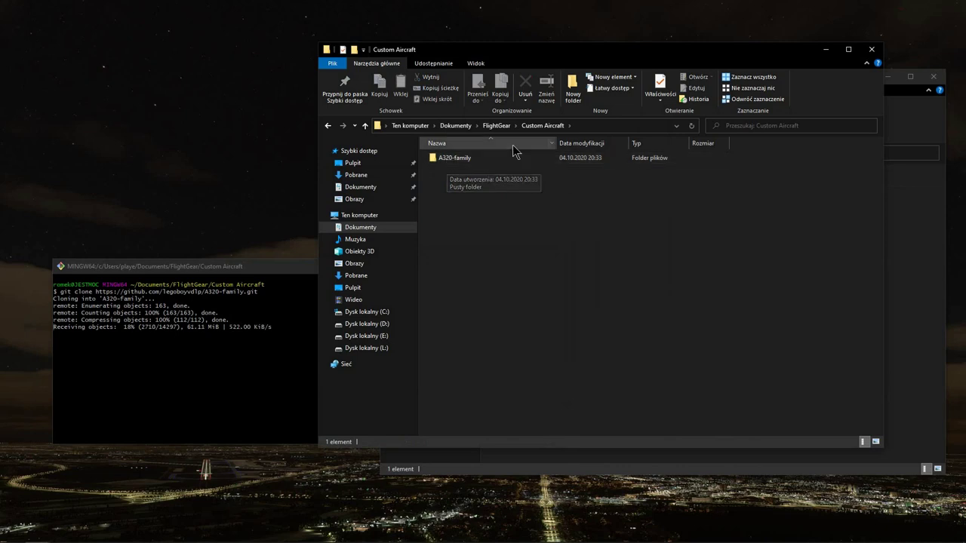
pyautogui.click(498, 126)
pyautogui.doubleClick(453, 182)
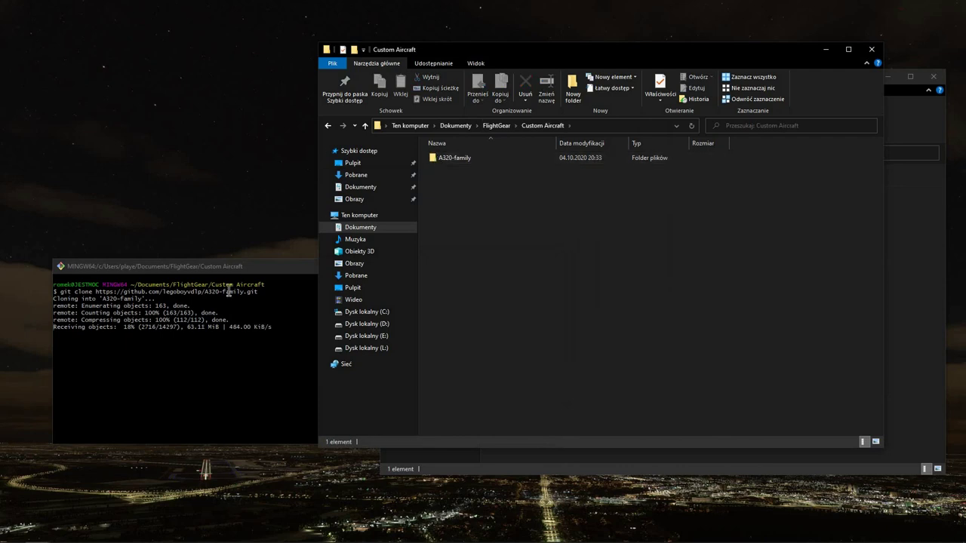
pyautogui.doubleClick(457, 162)
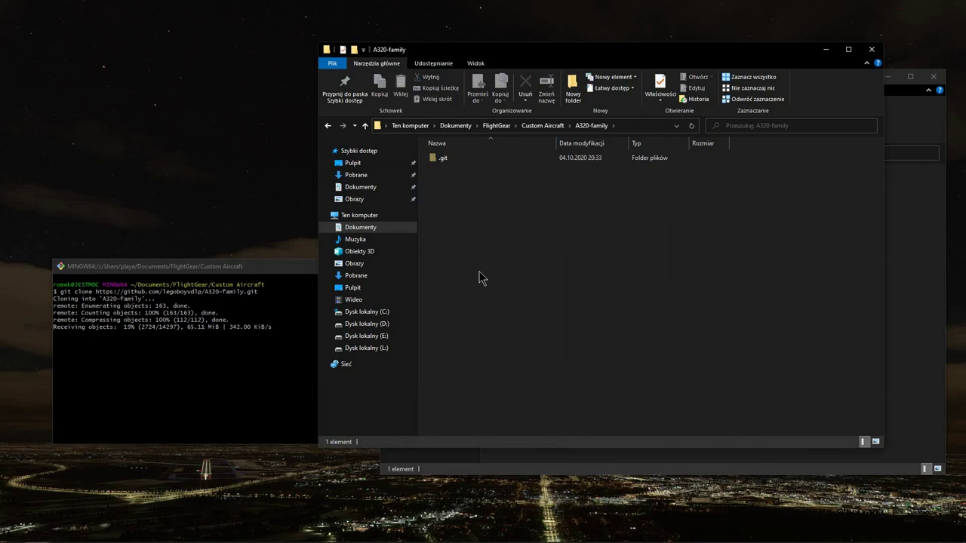
pyautogui.click(543, 127)
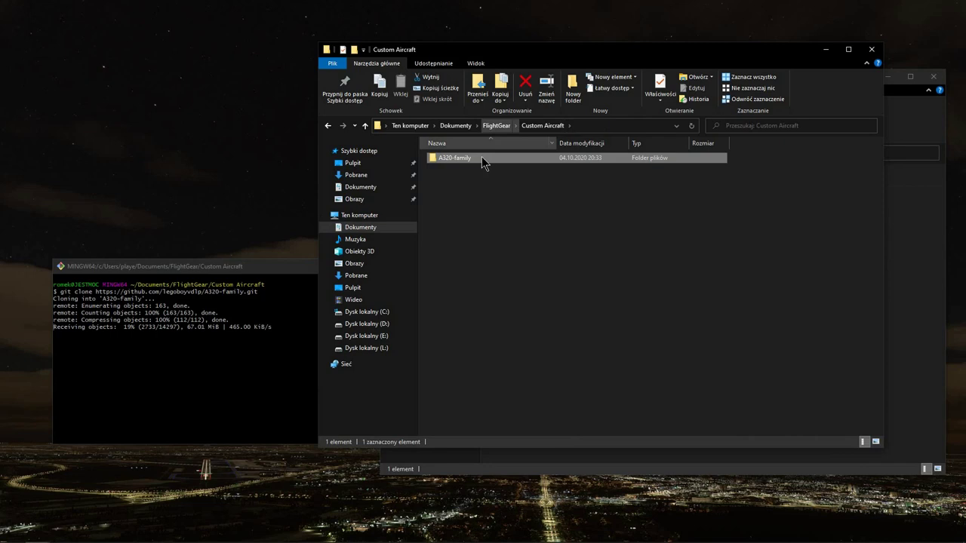
# - Close the clone terminal once cloning finishes, run git pull from Git Bash in the A320-family folder, and close that terminal
pyautogui.click(310, 265)
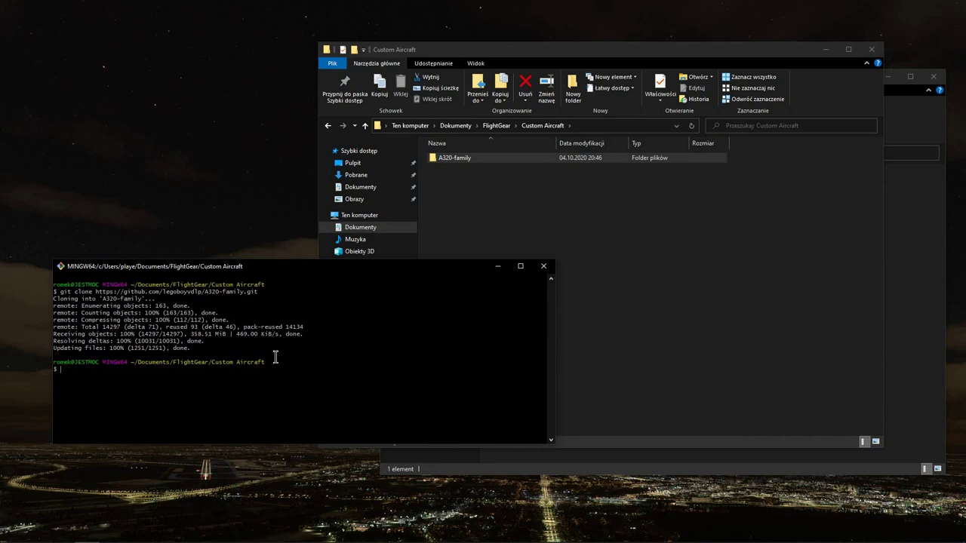
pyautogui.click(543, 266)
pyautogui.click(445, 158)
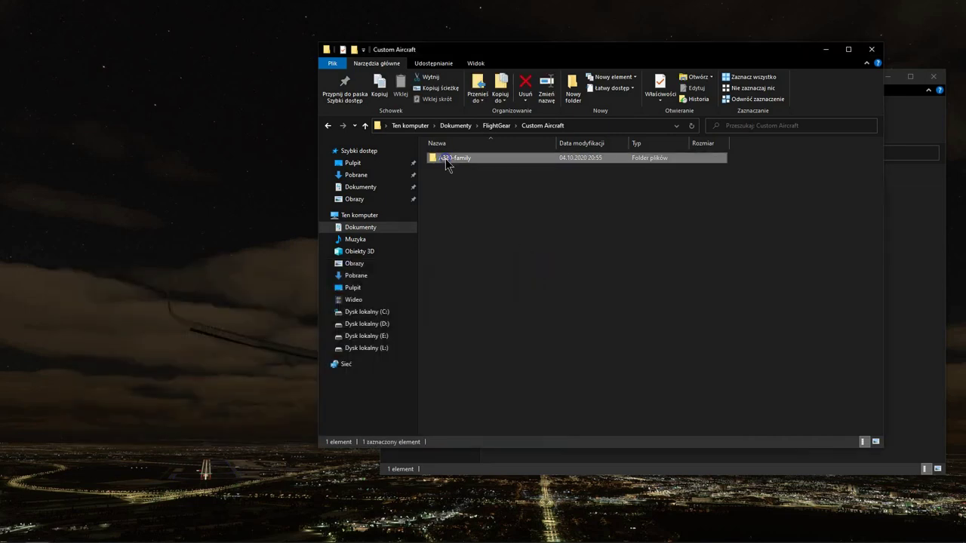
pyautogui.rightClick(445, 164)
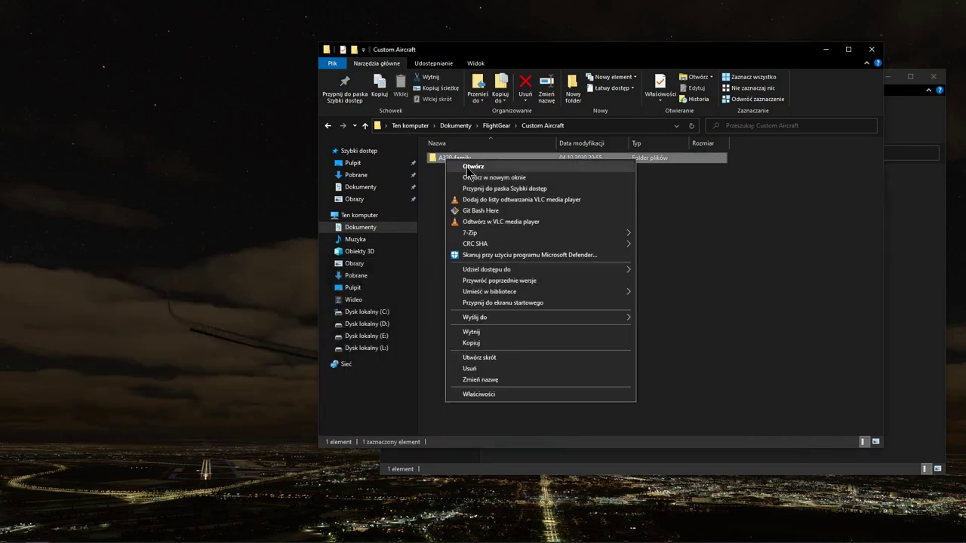
pyautogui.click(477, 212)
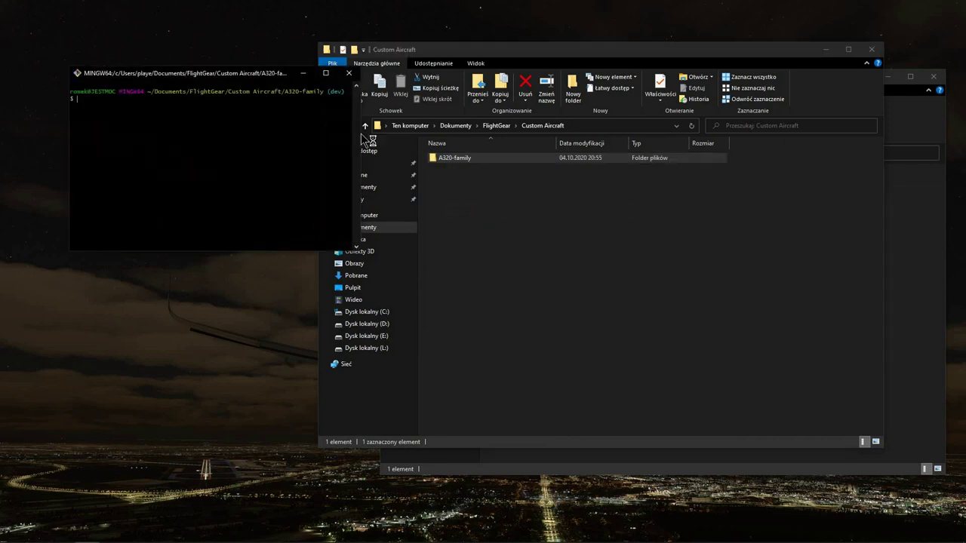
pyautogui.moveTo(361, 131); pyautogui.dragTo(506, 132)
pyautogui.moveTo(332, 73); pyautogui.dragTo(414, 92)
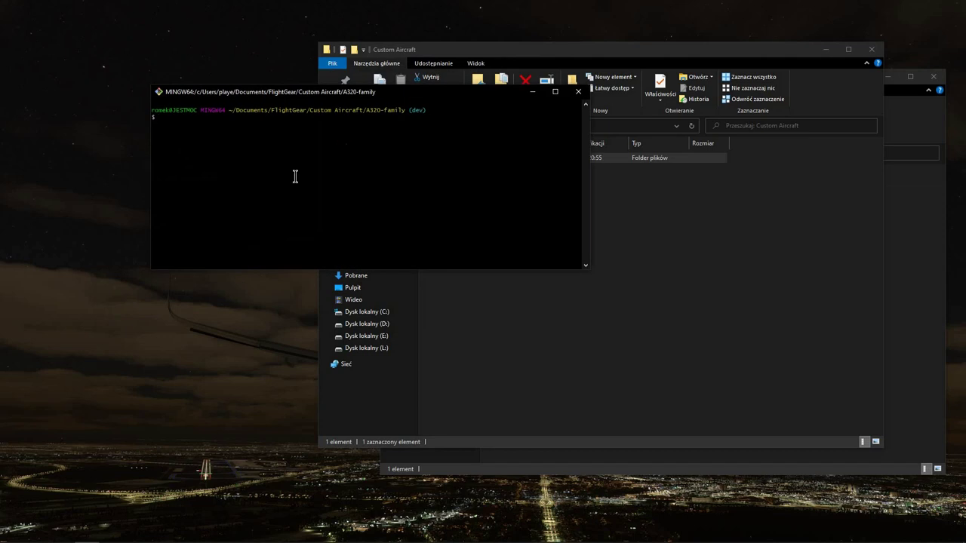
pyautogui.write('git pull')
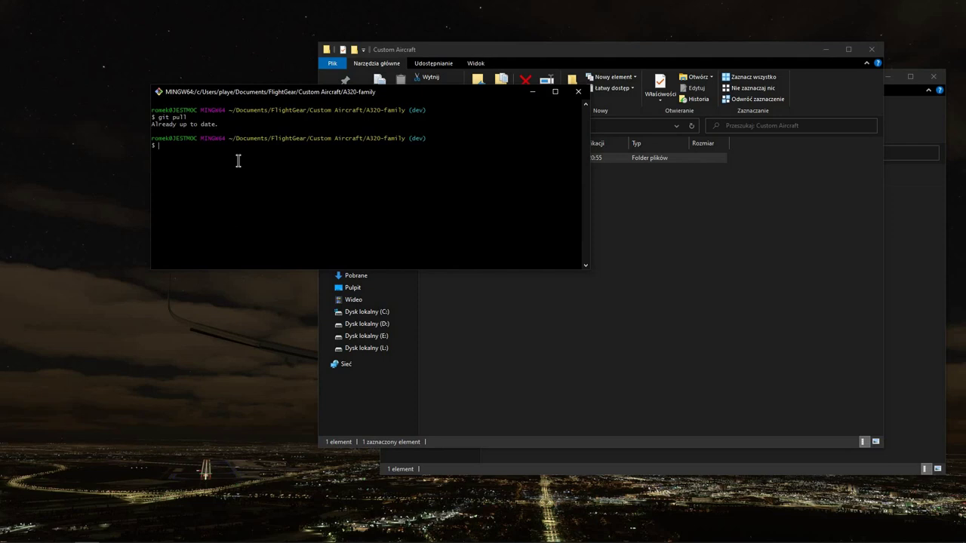
pyautogui.moveTo(352, 96); pyautogui.dragTo(317, 136)
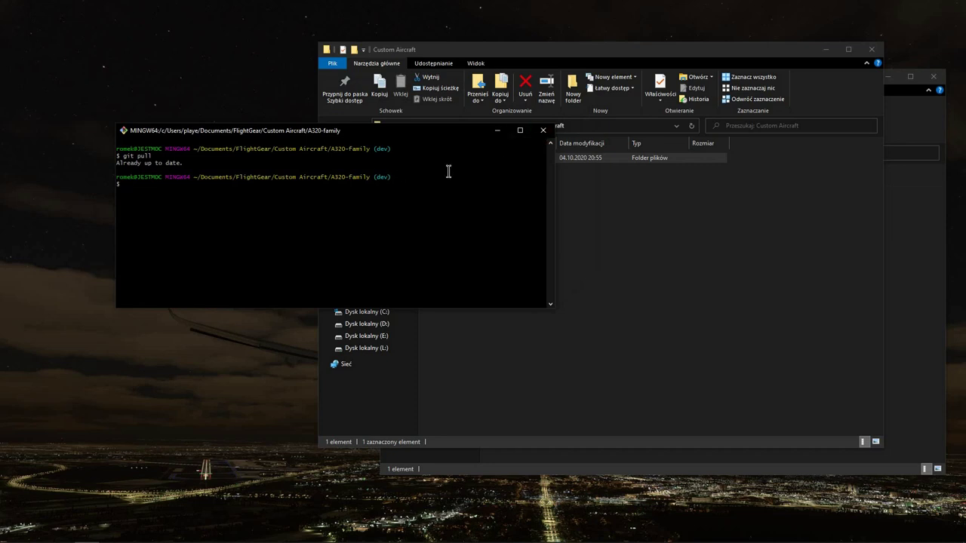
pyautogui.click(545, 133)
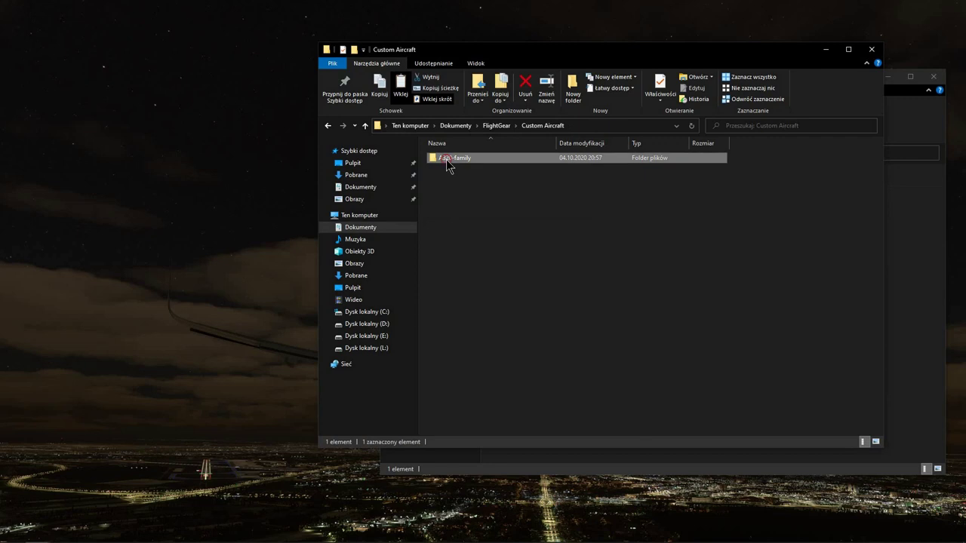
# - Open Git Bash in the A320-family folder again, widen its window, and update the aircraft with git pull
pyautogui.rightClick(448, 161)
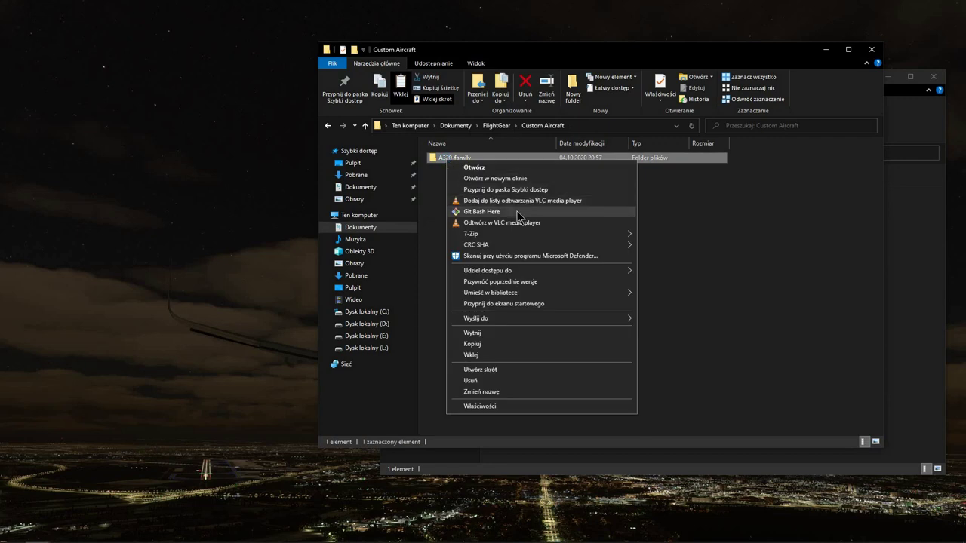
pyautogui.click(481, 213)
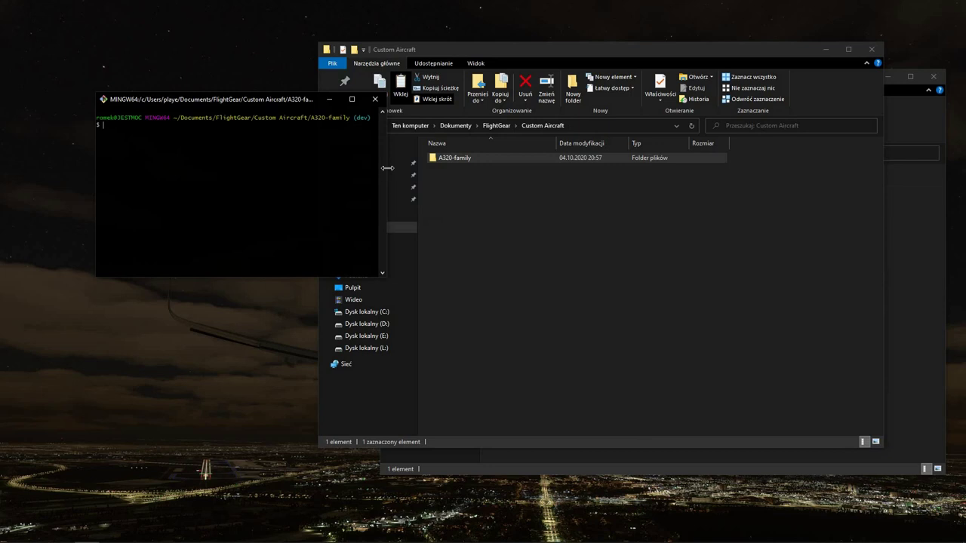
pyautogui.moveTo(387, 168); pyautogui.dragTo(417, 168)
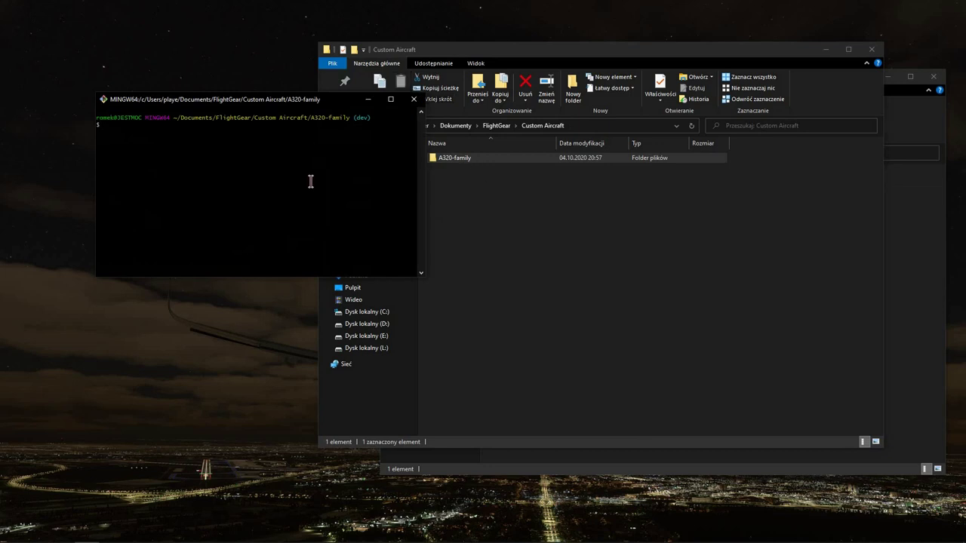
pyautogui.write('git pull')
pyautogui.press('Return')
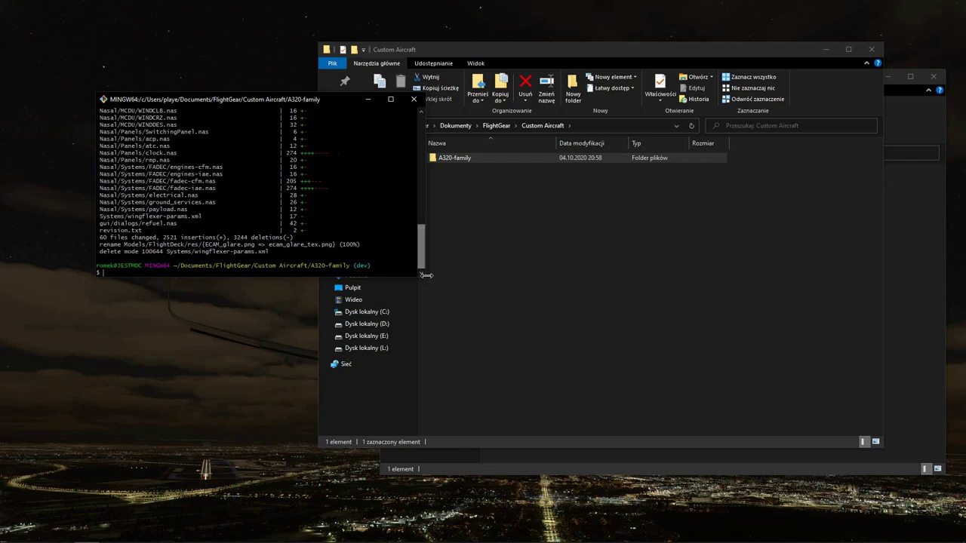
# - Enlarge the Git Bash window and review the list of files changed by the pull
pyautogui.moveTo(426, 278); pyautogui.dragTo(708, 459)
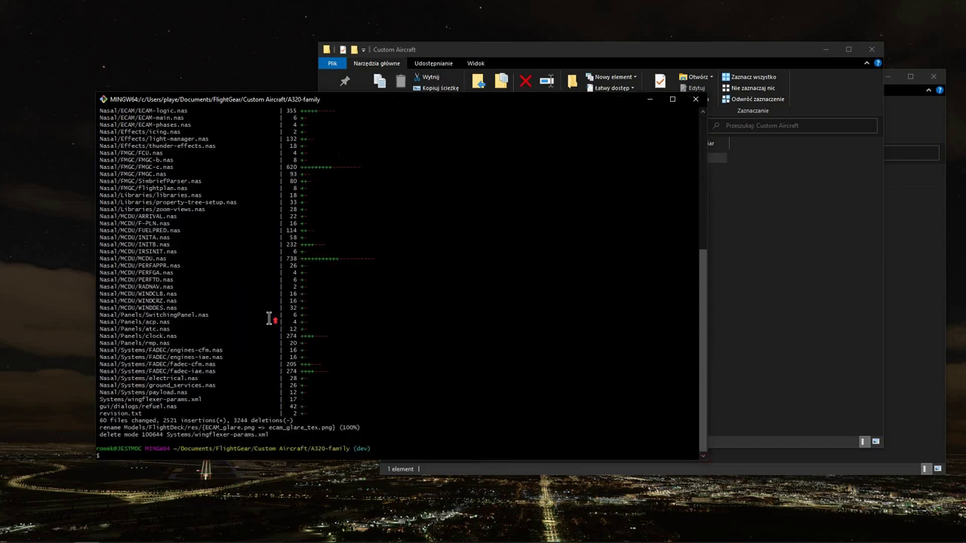
pyautogui.scroll(10, 274, 320)
pyautogui.scroll(-7, 151, 305)
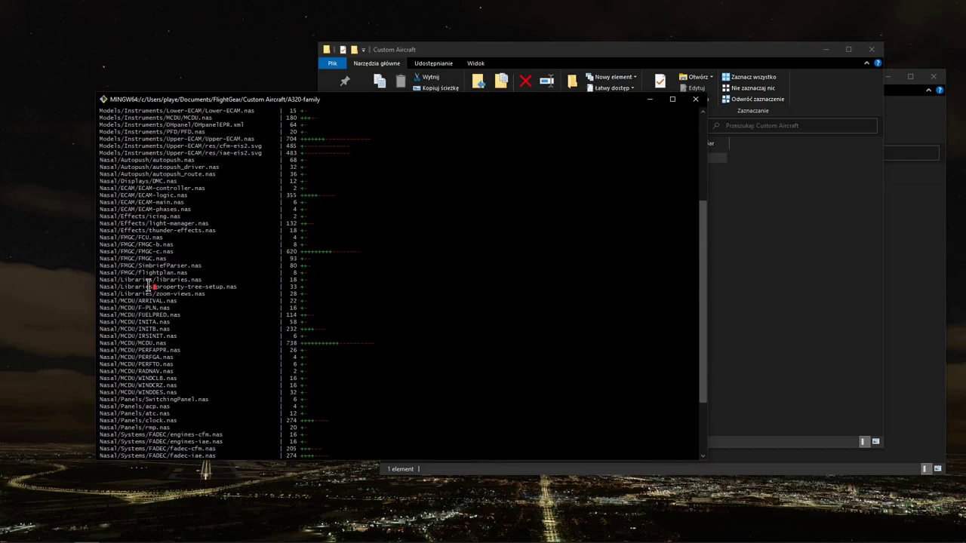
pyautogui.scroll(7, 149, 294)
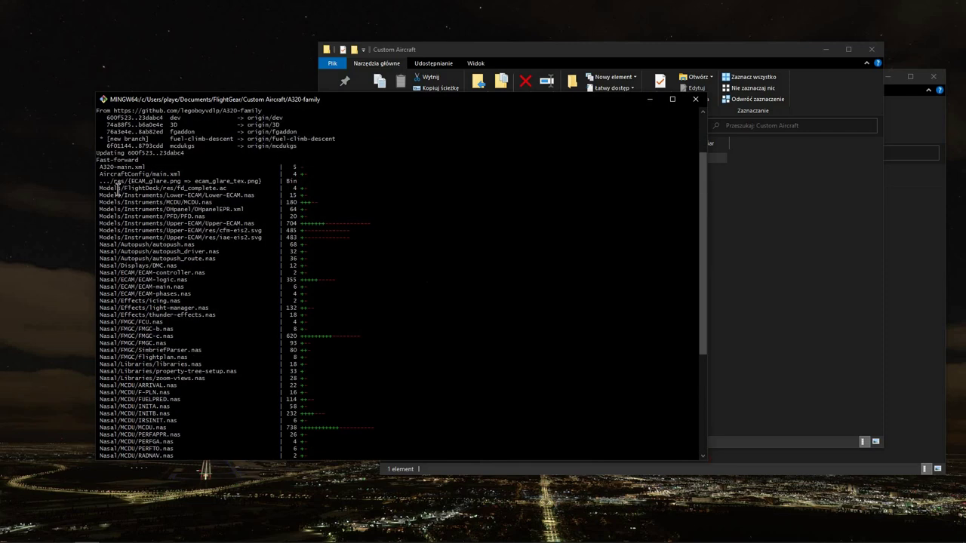
pyautogui.scroll(-7, 214, 265)
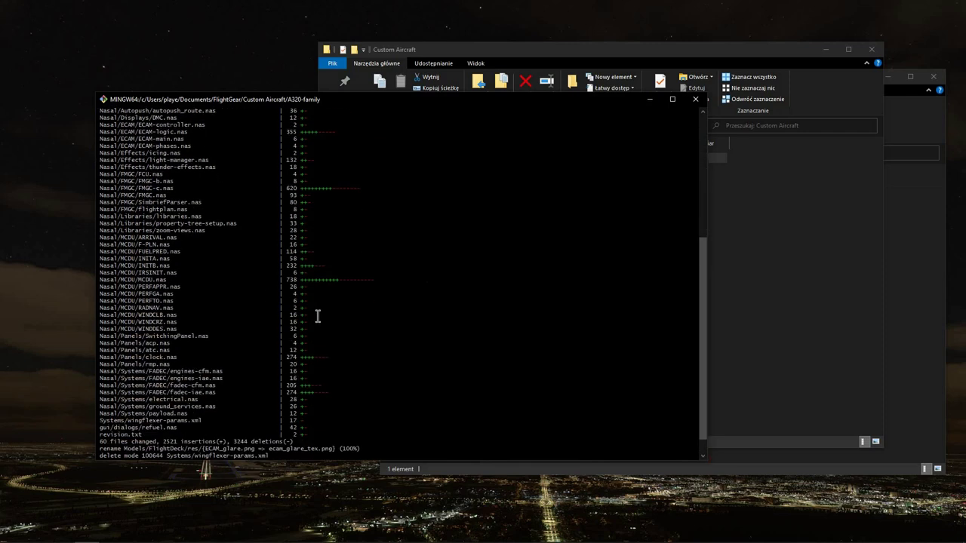
pyautogui.scroll(10, 317, 315)
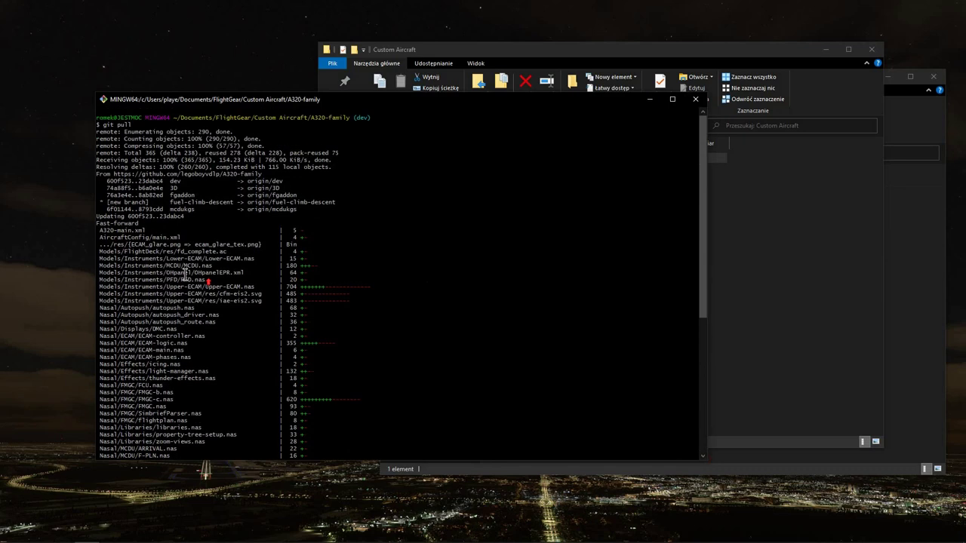
pyautogui.scroll(-11, 403, 284)
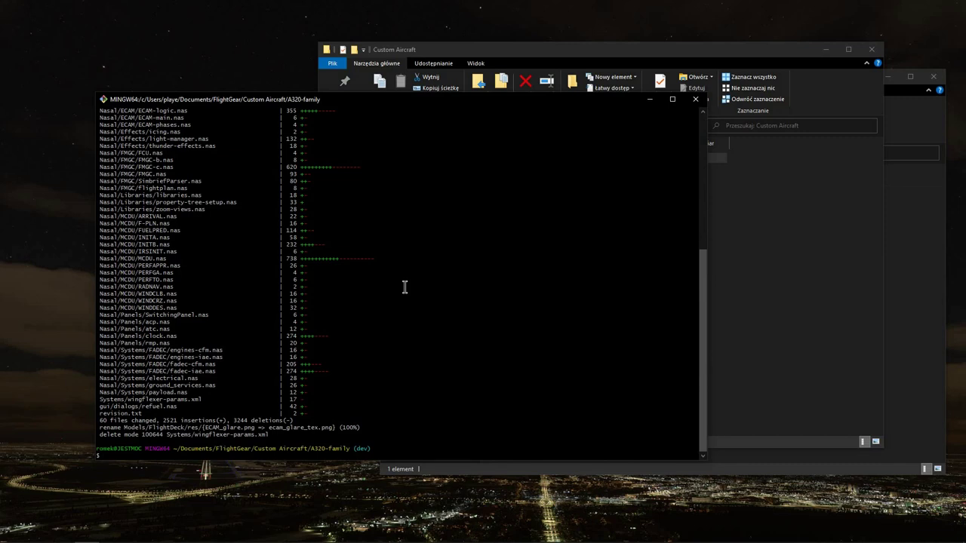
# - Run git pull once more in the A320-family folder to check for further updates
pyautogui.write('git pull')
pyautogui.press('Return')
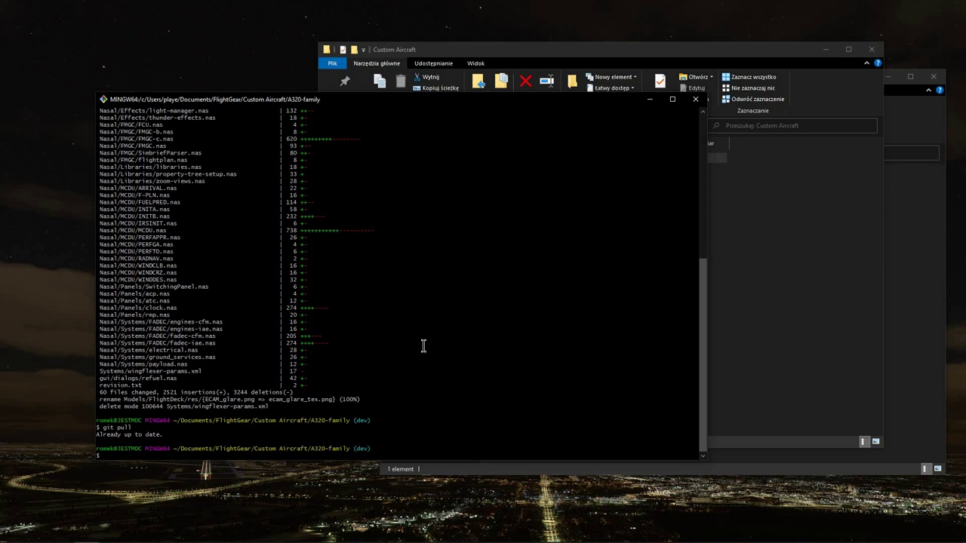
pyautogui.moveTo(457, 101); pyautogui.dragTo(473, 71)
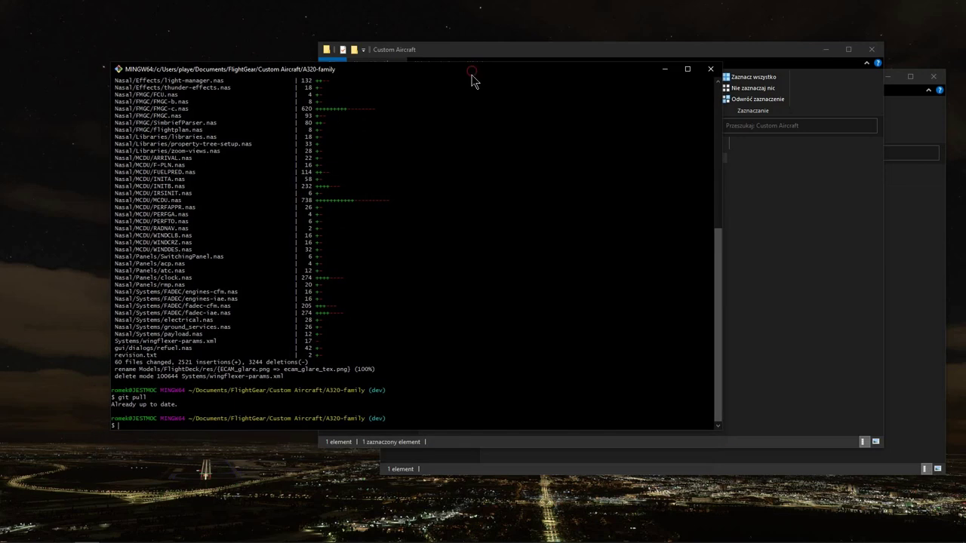
# - Switch to the A320-family GitHub page in the browser and look through the repository's branch list
pyautogui.moveTo(376, 419)
pyautogui.mouseDown()
pyautogui.moveTo(392, 418)
pyautogui.moveTo(372, 420)
pyautogui.mouseUp()
pyautogui.click(389, 419)
pyautogui.moveTo(380, 420); pyautogui.dragTo(377, 419)
pyautogui.hotkey('alt', 'Tab')
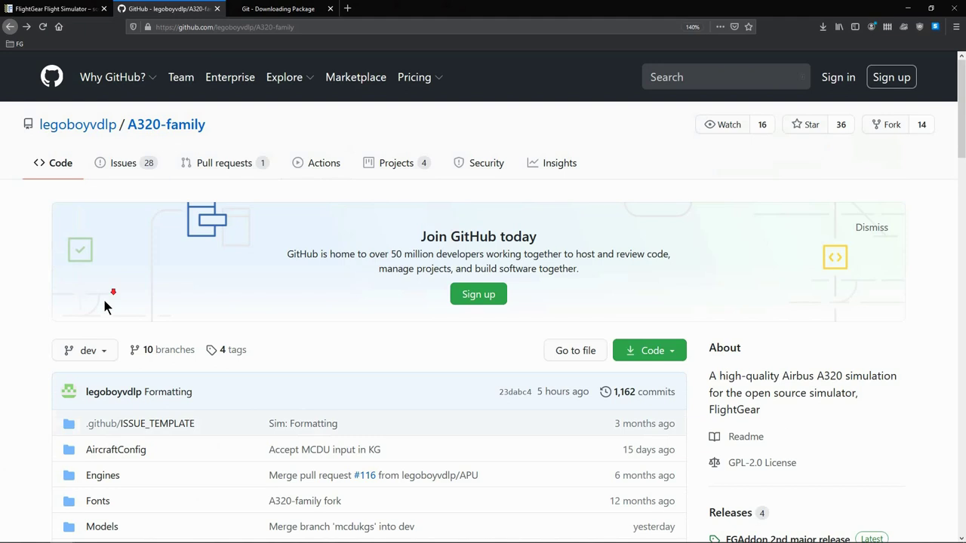
pyautogui.scroll(-3, 104, 302)
pyautogui.scroll(1, 73, 212)
pyautogui.scroll(1, 82, 151)
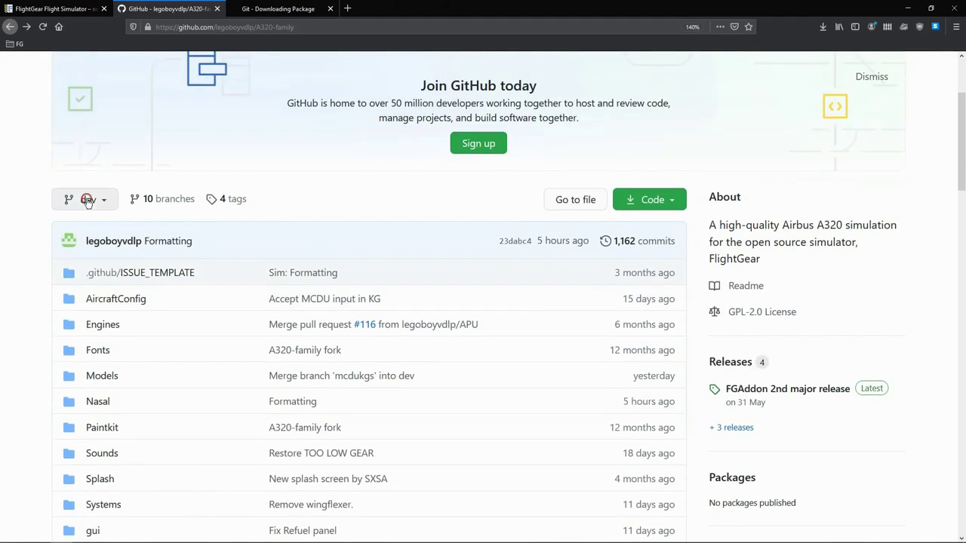
pyautogui.click(88, 200)
pyautogui.scroll(-2, 117, 330)
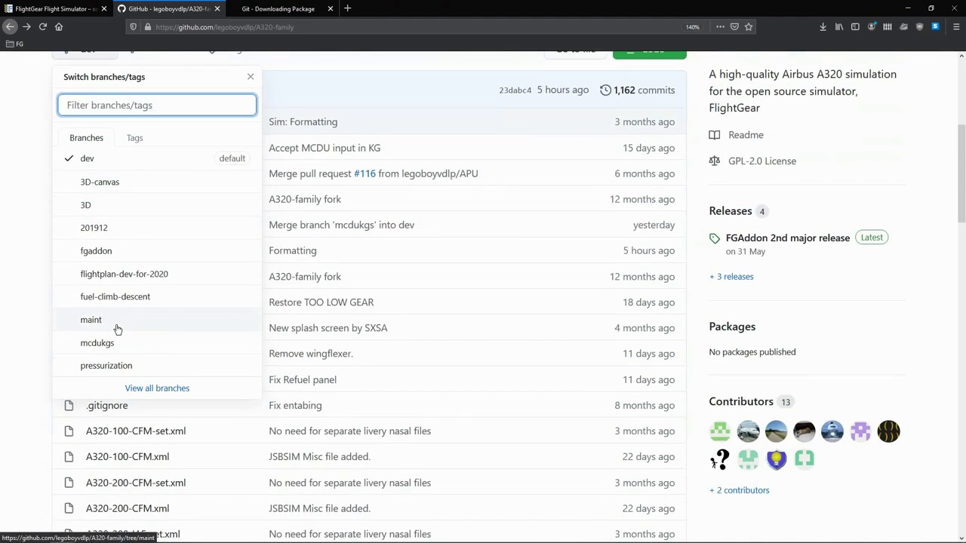
pyautogui.scroll(1, 118, 328)
pyautogui.scroll(-2, 108, 302)
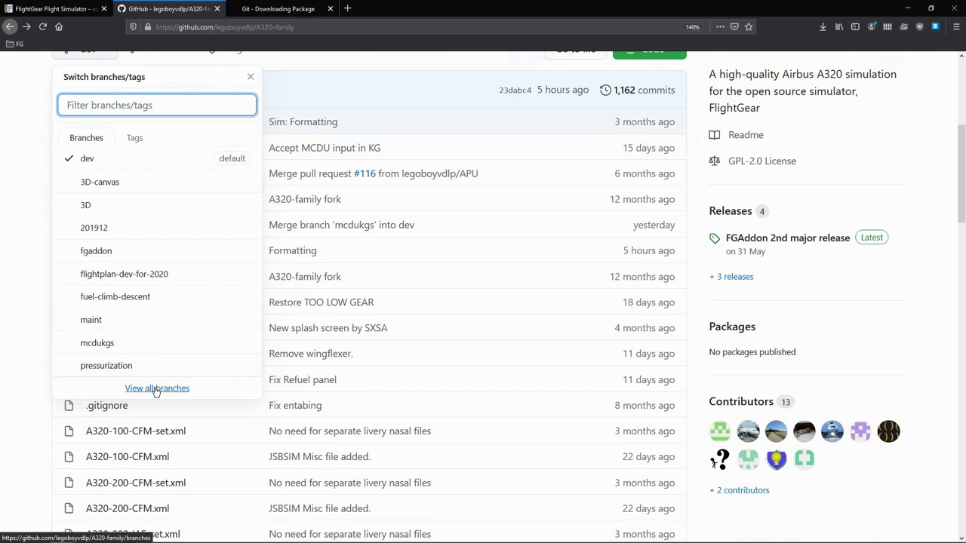
# - Open the overview of all A320-family branches and examine the default, active and stale ones
pyautogui.click(156, 389)
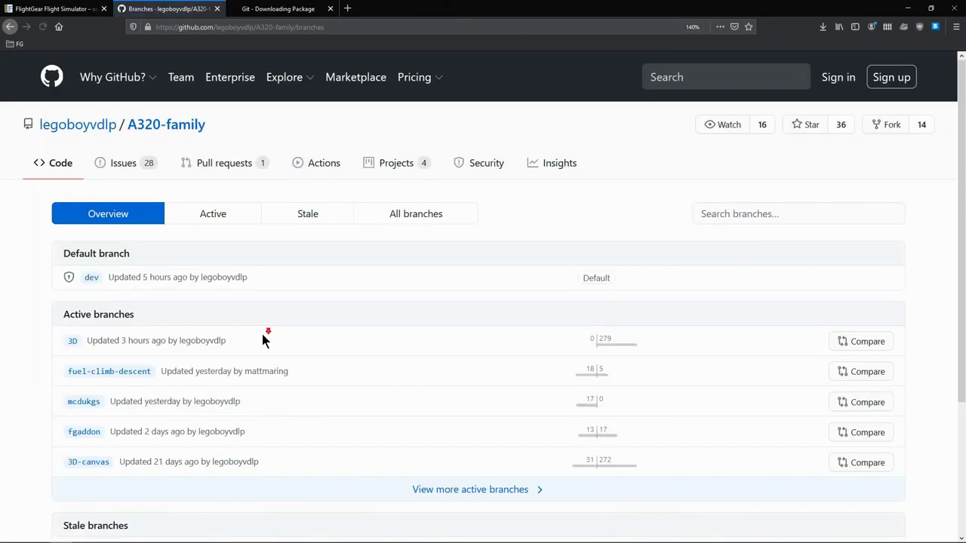
pyautogui.scroll(-3, 264, 338)
pyautogui.scroll(3, 132, 348)
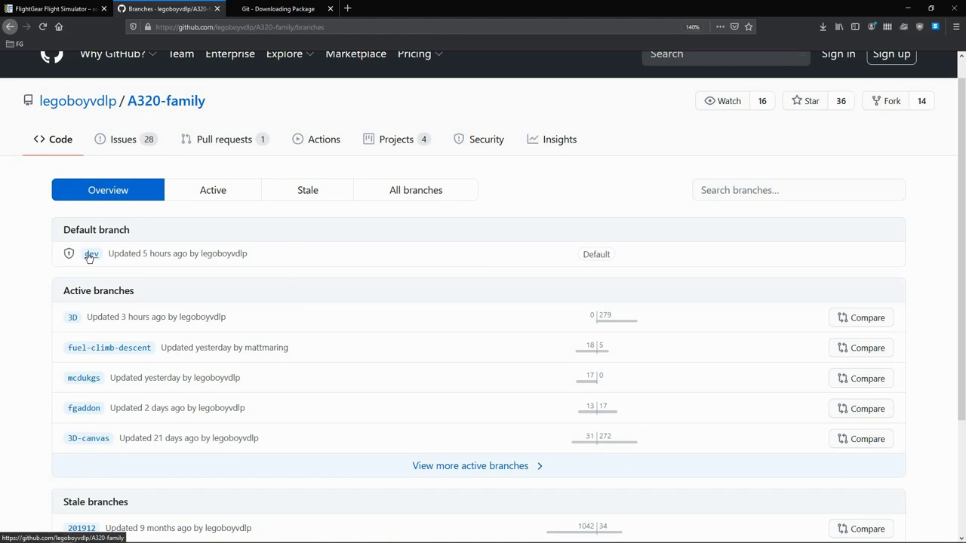
pyautogui.scroll(-2, 328, 304)
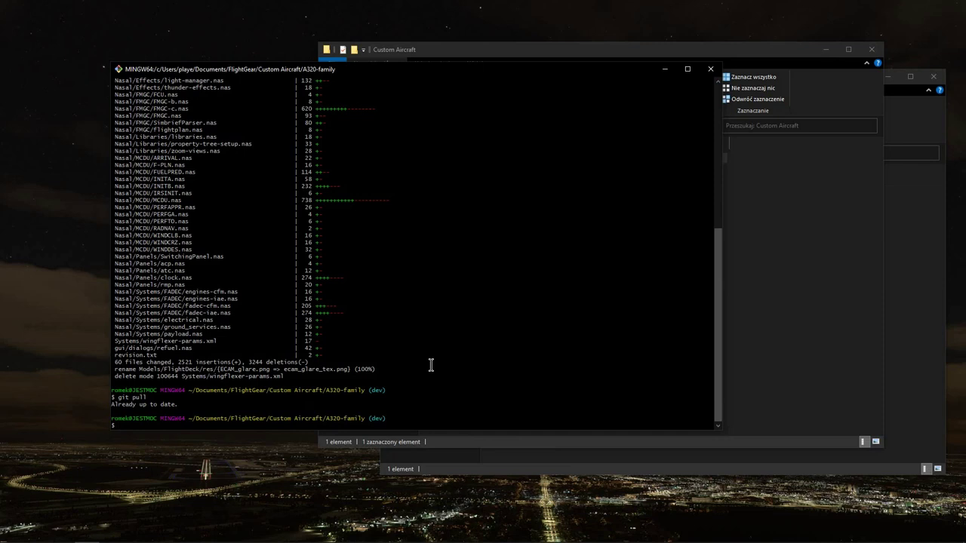
# - In the A320-family Git Bash terminal, list the local branches with git branch and all remote ones with git branch -a
pyautogui.write('git branch')
pyautogui.press('Return')
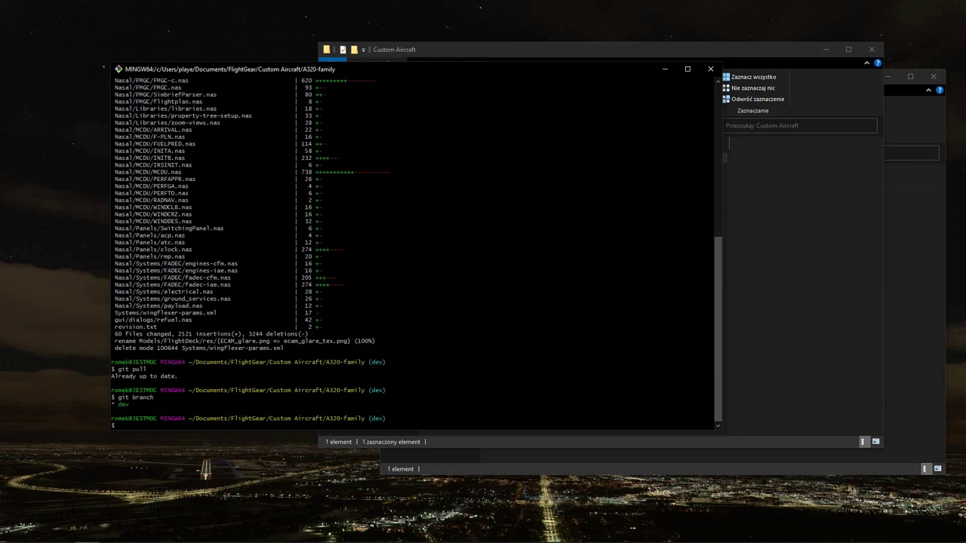
pyautogui.write('git branch -a')
pyautogui.press('Return')
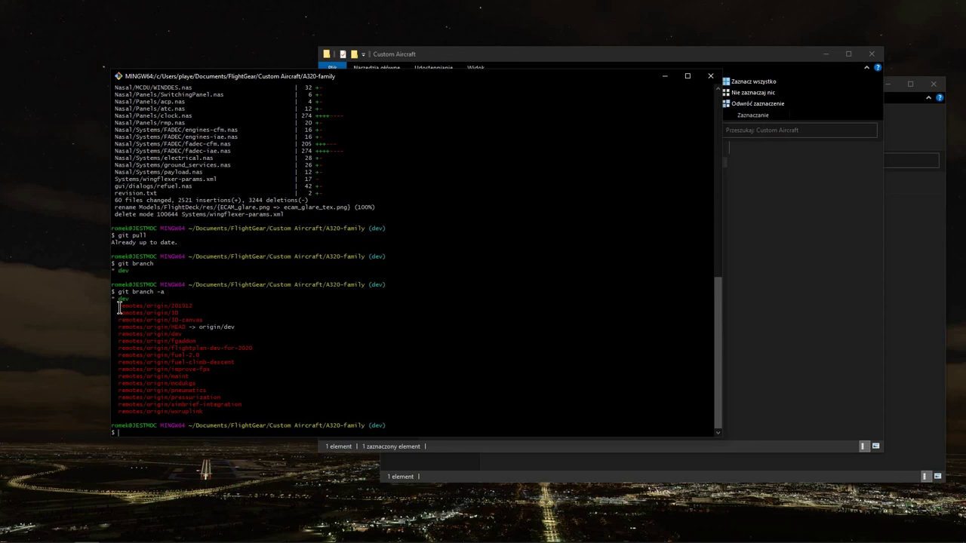
pyautogui.moveTo(117, 306); pyautogui.dragTo(174, 318)
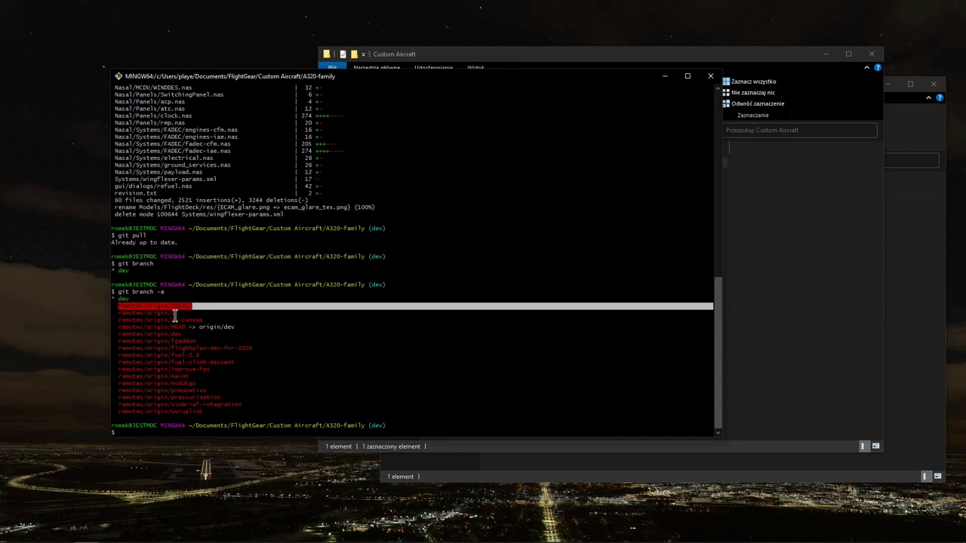
pyautogui.click(167, 325)
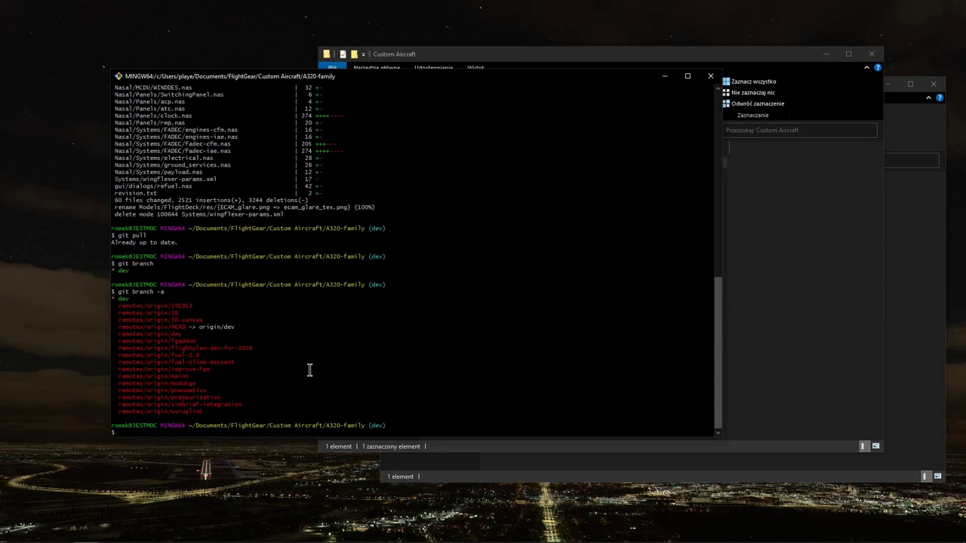
# - Switch the repository to the 3D branch with git checkout 3D and check the active branch with git branch
pyautogui.write('git checkout 3D')
pyautogui.press('Return')
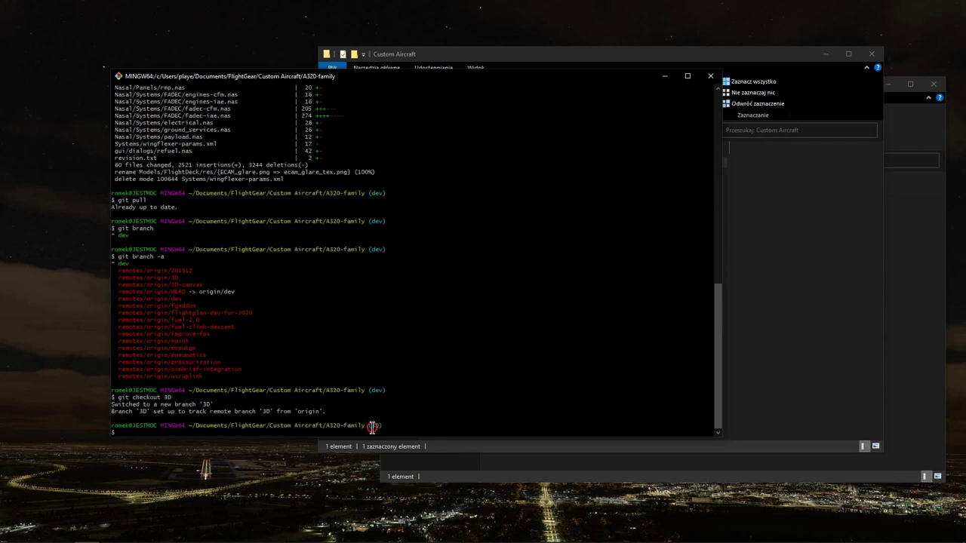
pyautogui.moveTo(369, 427); pyautogui.dragTo(389, 428)
pyautogui.click(416, 431)
pyautogui.write('git branch')
pyautogui.press('Return')
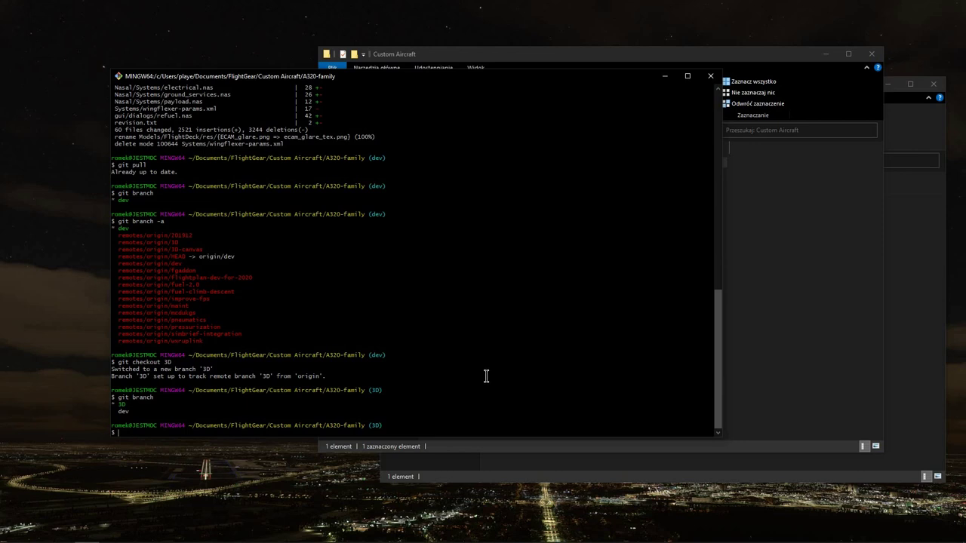
# - Return the repository to the dev branch with git checkout dev and close the terminal
pyautogui.write('git checkout dev')
pyautogui.press('Return')
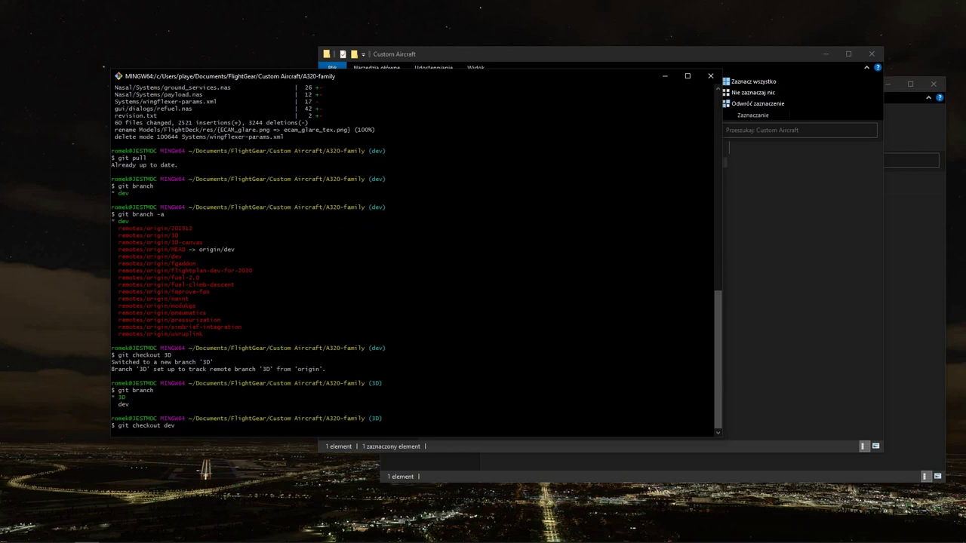
pyautogui.press('Return')
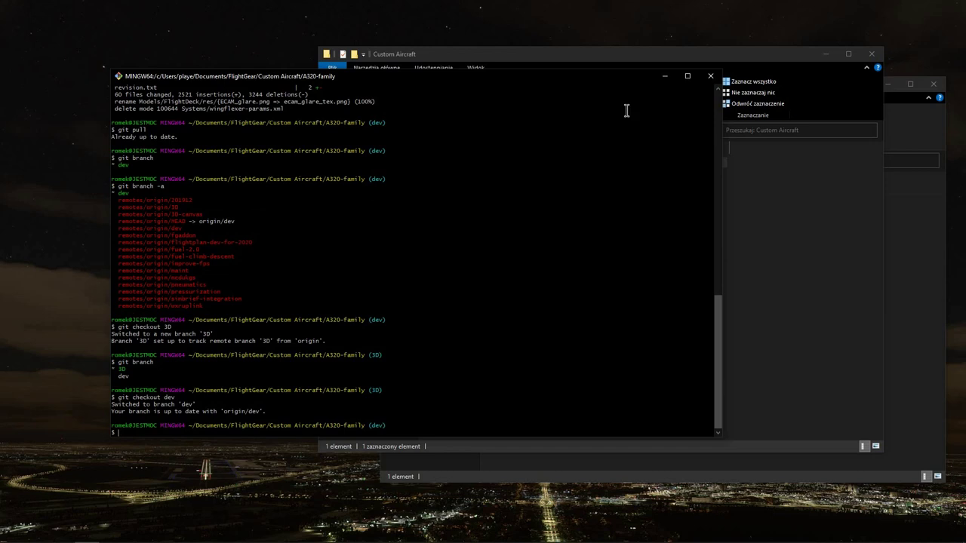
pyautogui.click(709, 77)
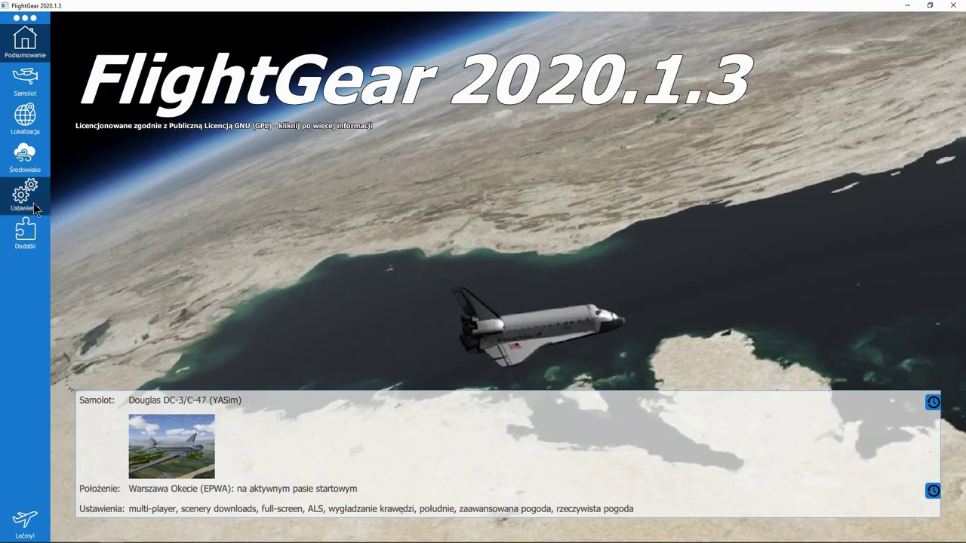
# - In the FlightGear launcher's add-on settings, add the Documents/FlightGear/Custom Aircraft folder as an additional aircraft directory
pyautogui.click(25, 231)
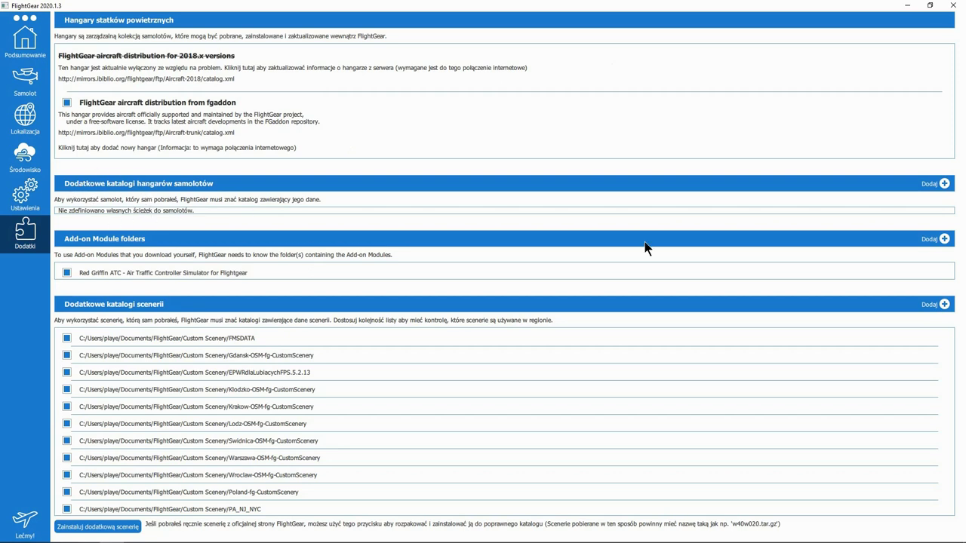
pyautogui.click(941, 189)
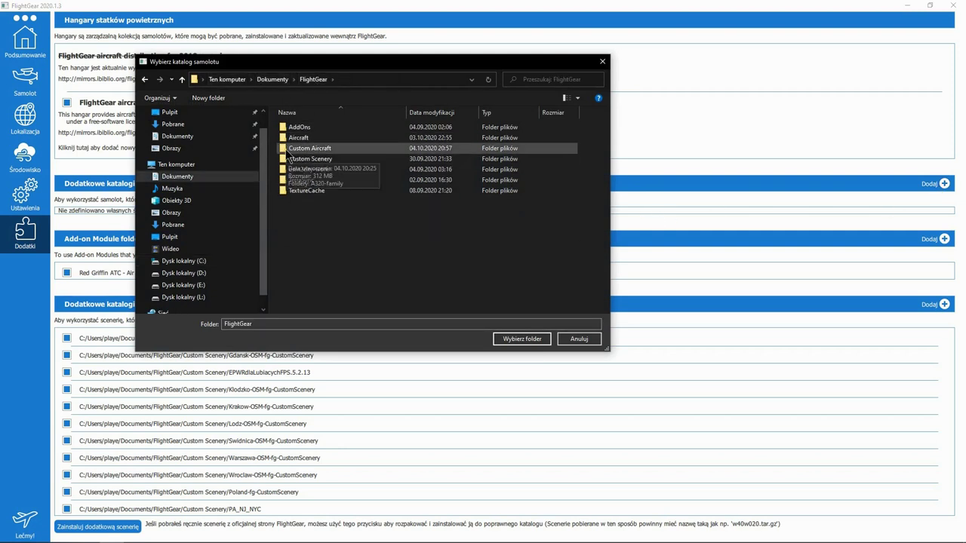
pyautogui.click(305, 151)
pyautogui.doubleClick(321, 148)
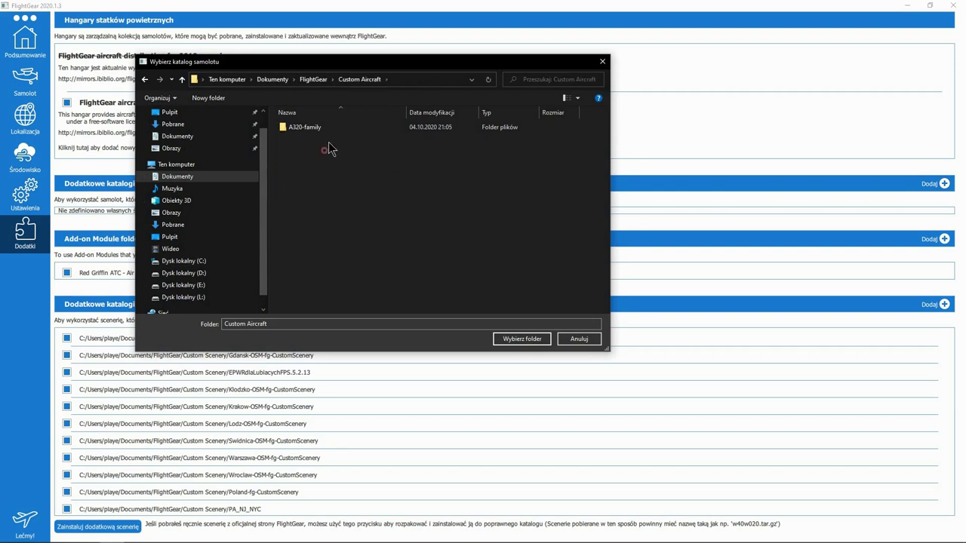
pyautogui.click(314, 82)
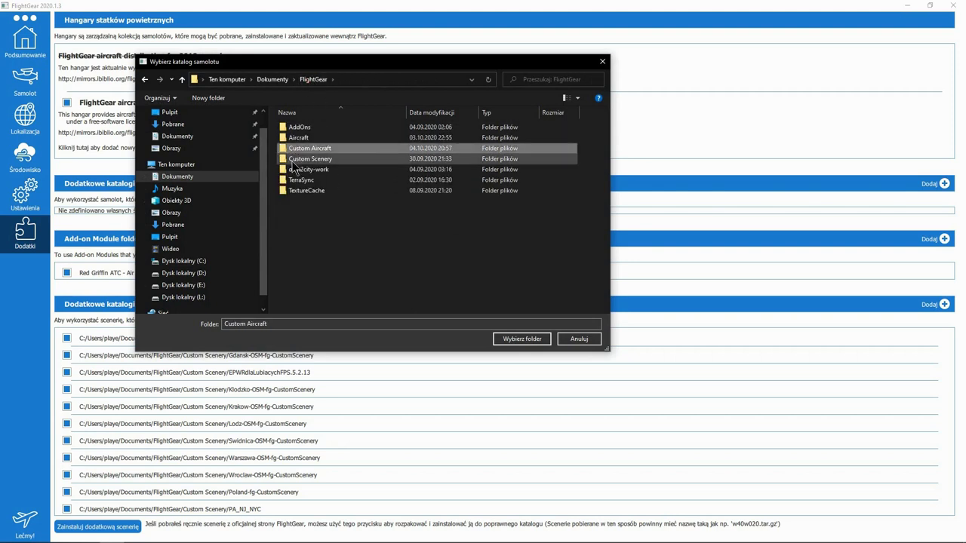
pyautogui.doubleClick(301, 160)
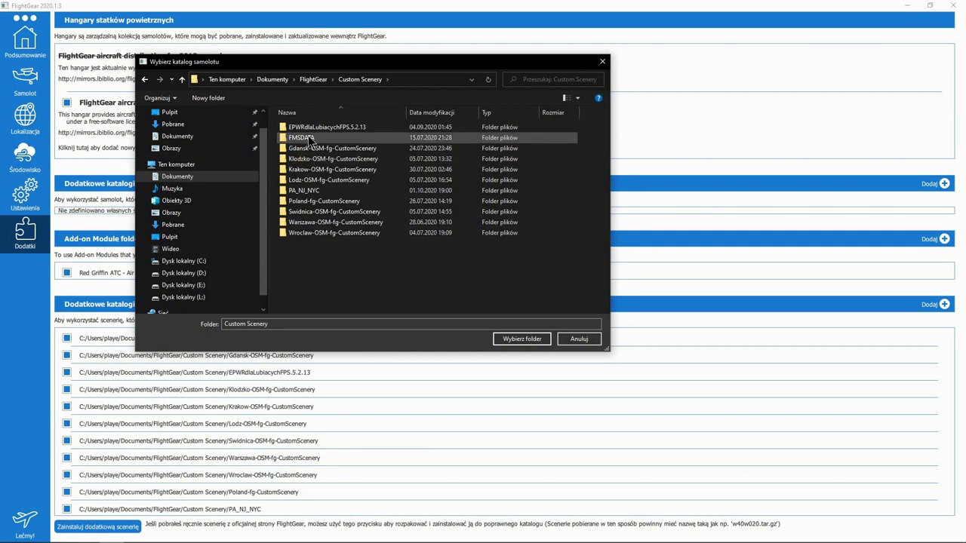
pyautogui.click(312, 81)
pyautogui.click(315, 150)
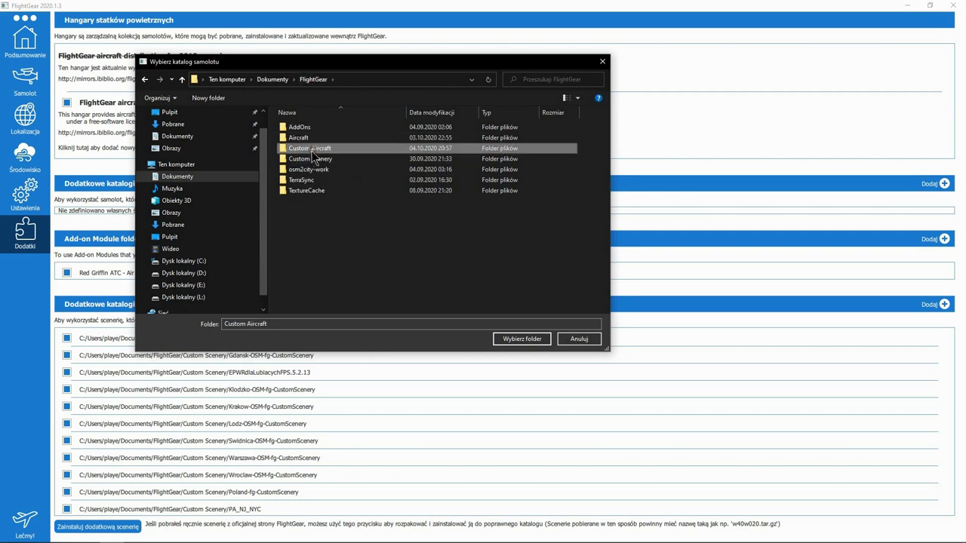
pyautogui.click(516, 340)
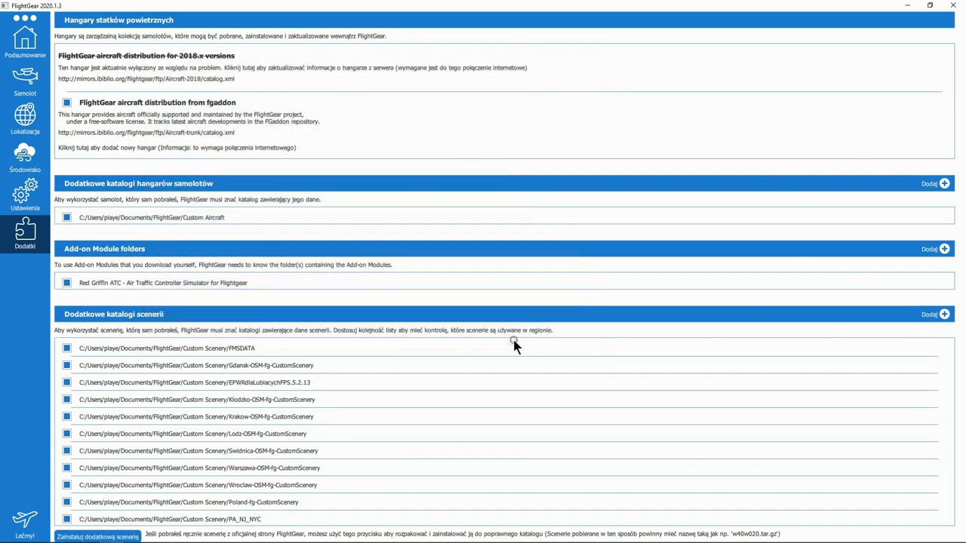
# - Open the installed aircraft list and compare the first two A320-family entries, Airbus A320-232 and A320-271N
pyautogui.click(35, 85)
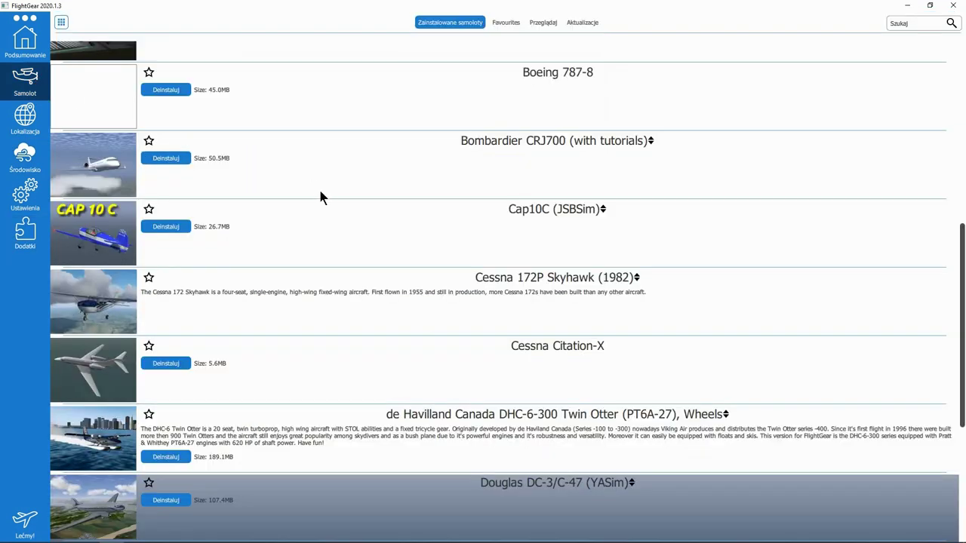
pyautogui.scroll(10, 319, 187)
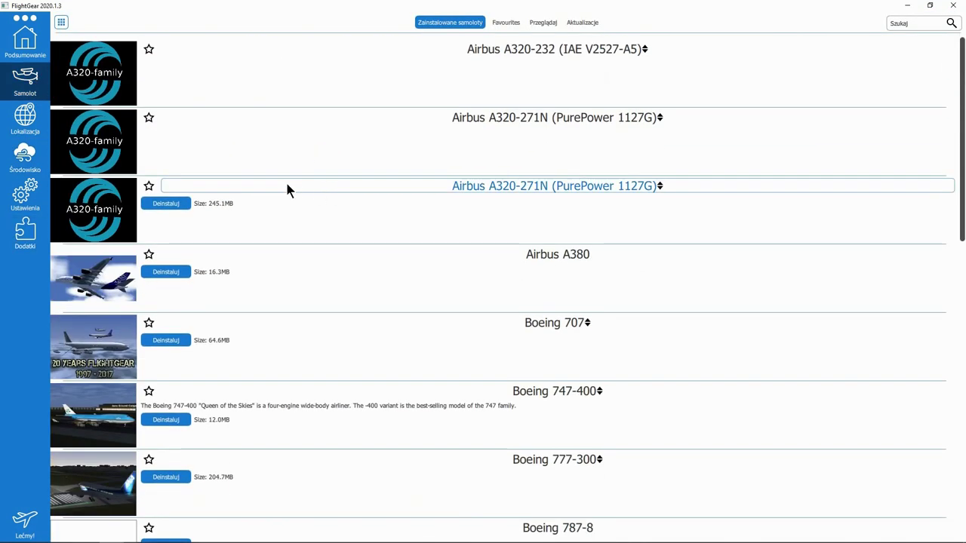
pyautogui.click(100, 90)
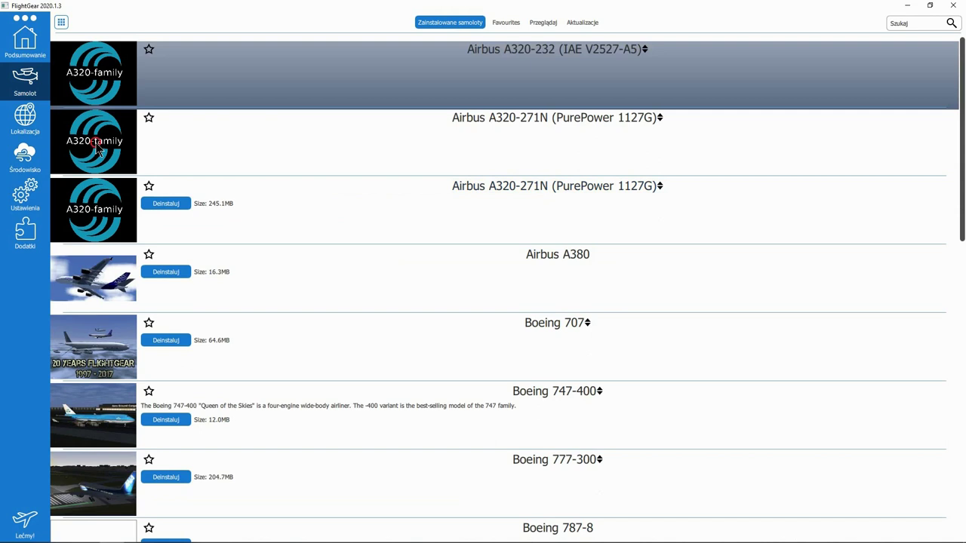
pyautogui.click(103, 91)
pyautogui.click(101, 149)
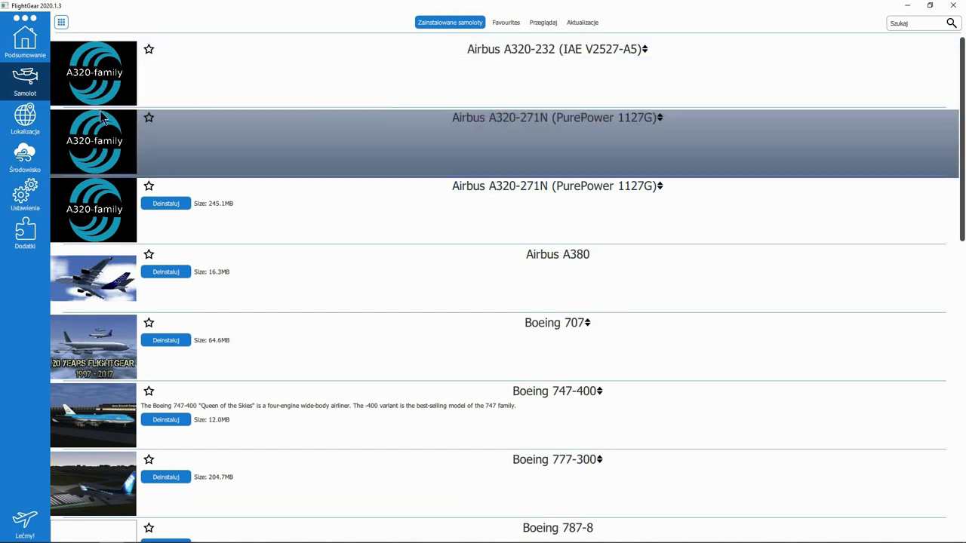
pyautogui.click(108, 89)
pyautogui.click(105, 146)
pyautogui.click(108, 89)
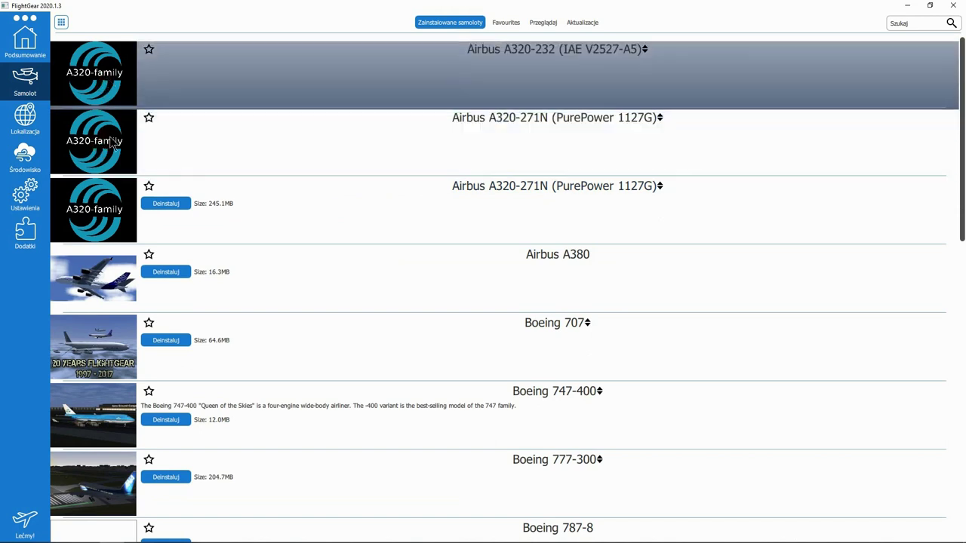
pyautogui.click(109, 148)
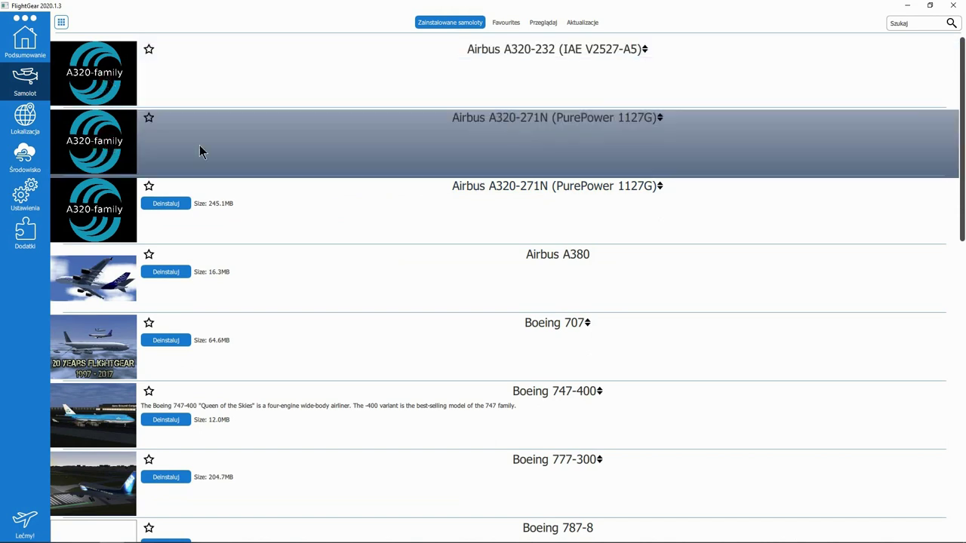
# - Look through the A320-232 entry's variants and compare the Custom Aircraft entries with the uninstallable A320-271N copy
pyautogui.click(518, 52)
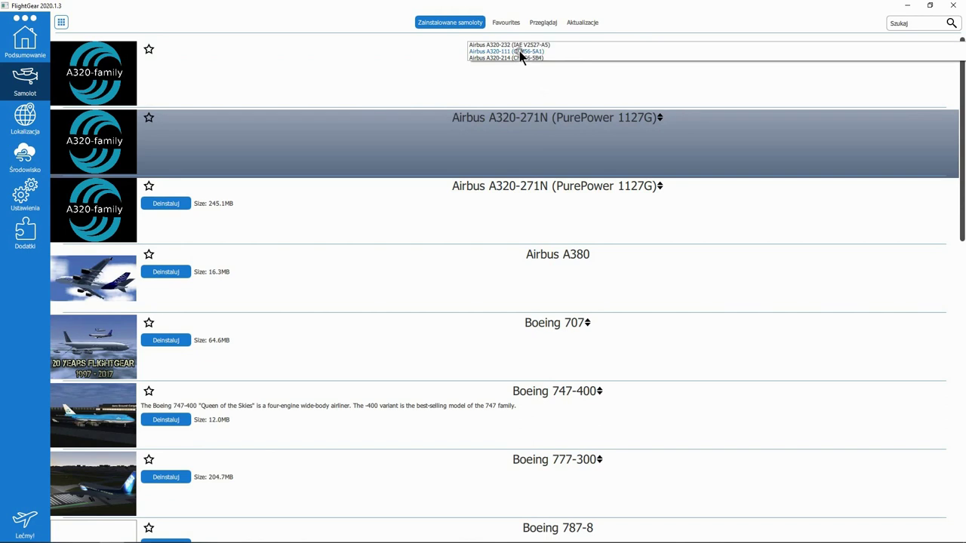
pyautogui.click(502, 95)
pyautogui.click(528, 126)
pyautogui.click(507, 130)
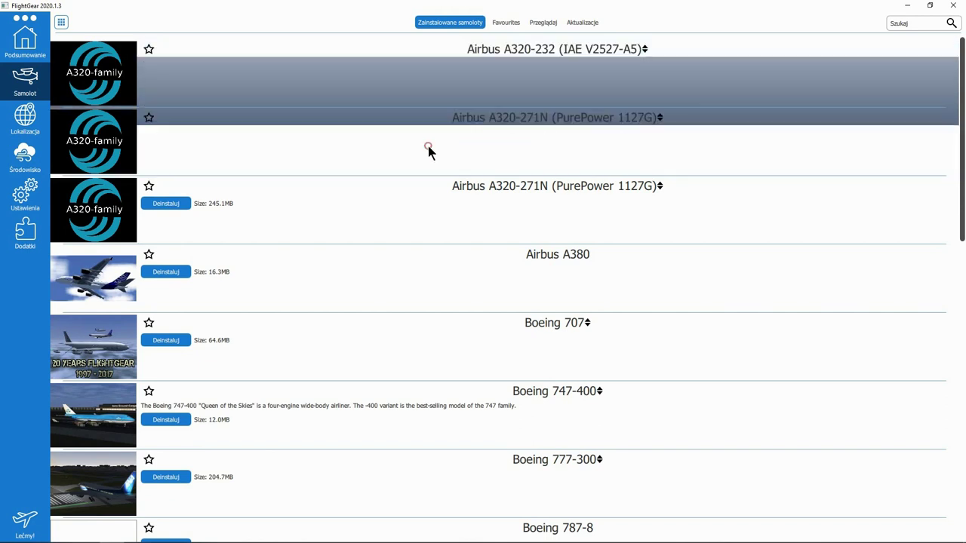
pyautogui.click(430, 149)
pyautogui.click(418, 81)
pyautogui.click(401, 138)
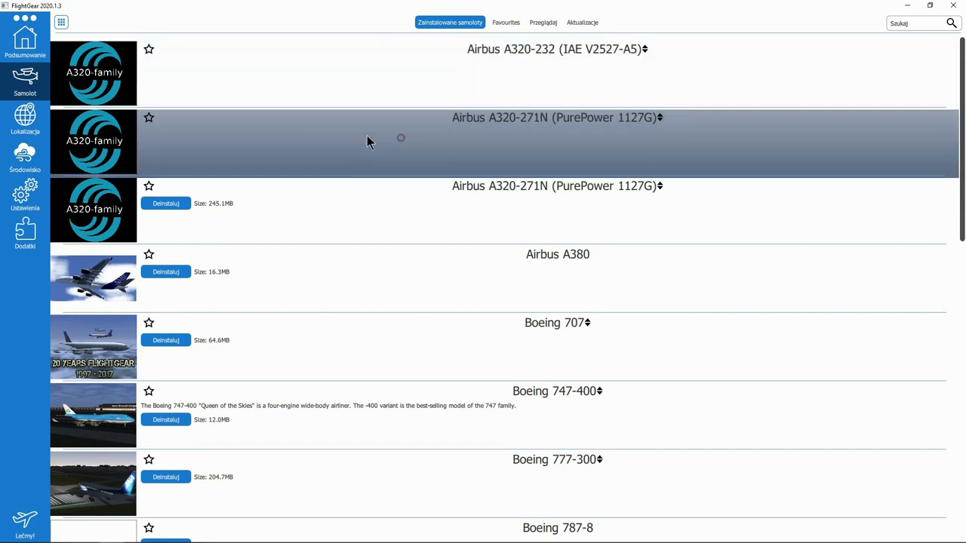
pyautogui.click(294, 222)
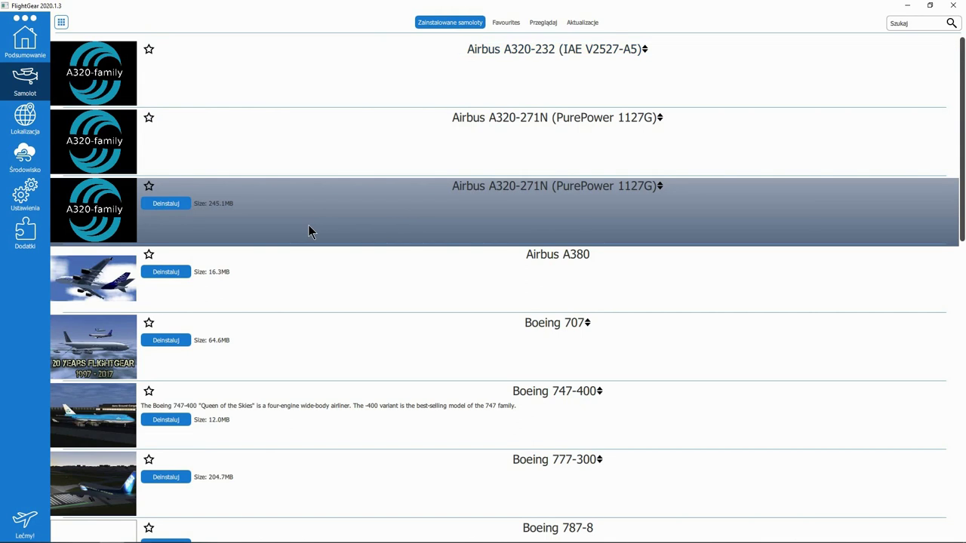
# - Check the downloadable aircraft, return to the installed ones, and select the Airbus A320-271N (PurePower 1127G) entry that has no uninstall option
pyautogui.click(544, 21)
pyautogui.click(427, 25)
pyautogui.click(107, 153)
pyautogui.click(99, 87)
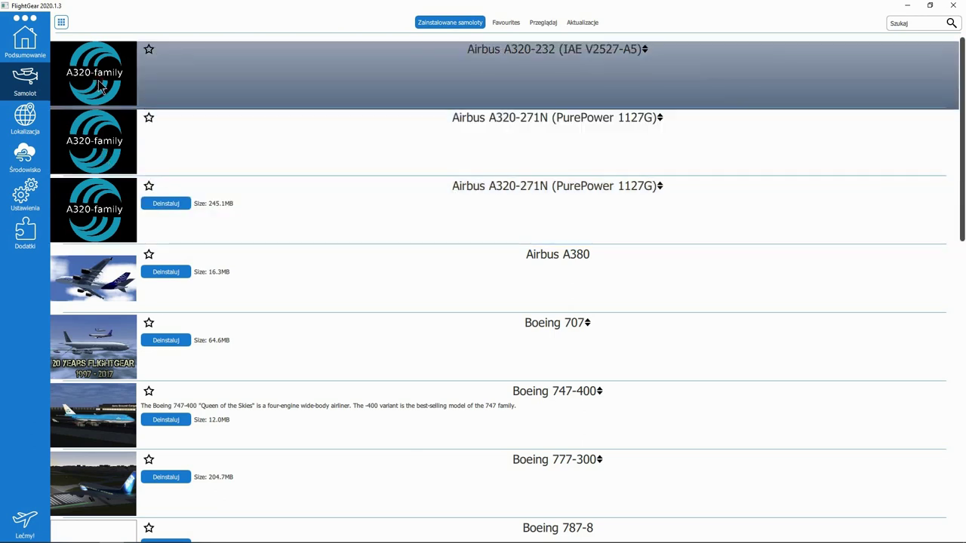
pyautogui.click(113, 143)
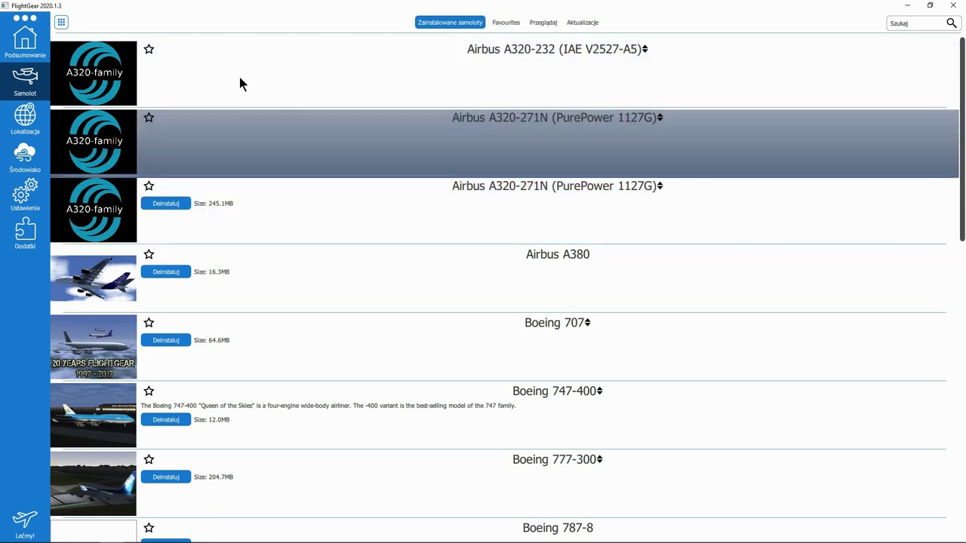
# - View the Airbus A320-232 (IAE V2527-A5) details page and return to the installed aircraft list
pyautogui.click(302, 101)
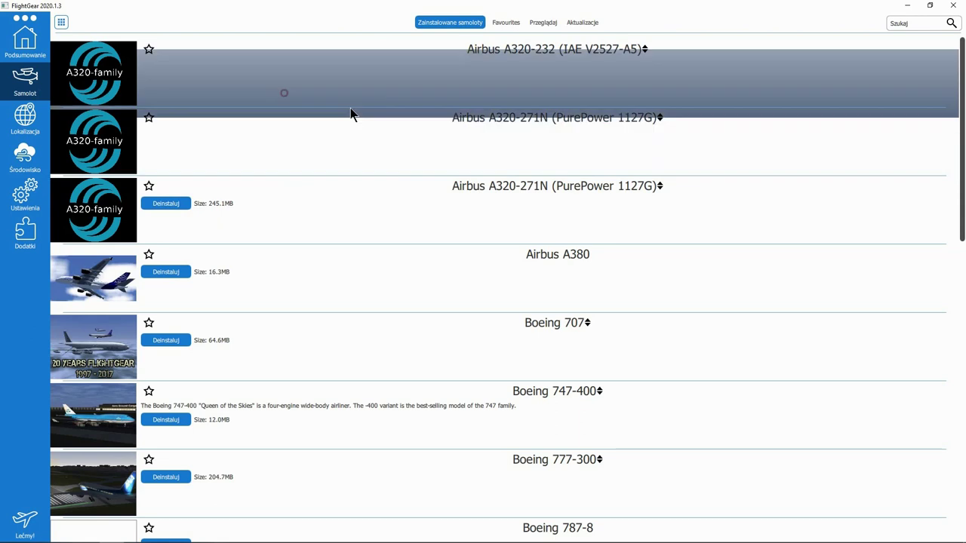
pyautogui.click(514, 119)
pyautogui.click(414, 88)
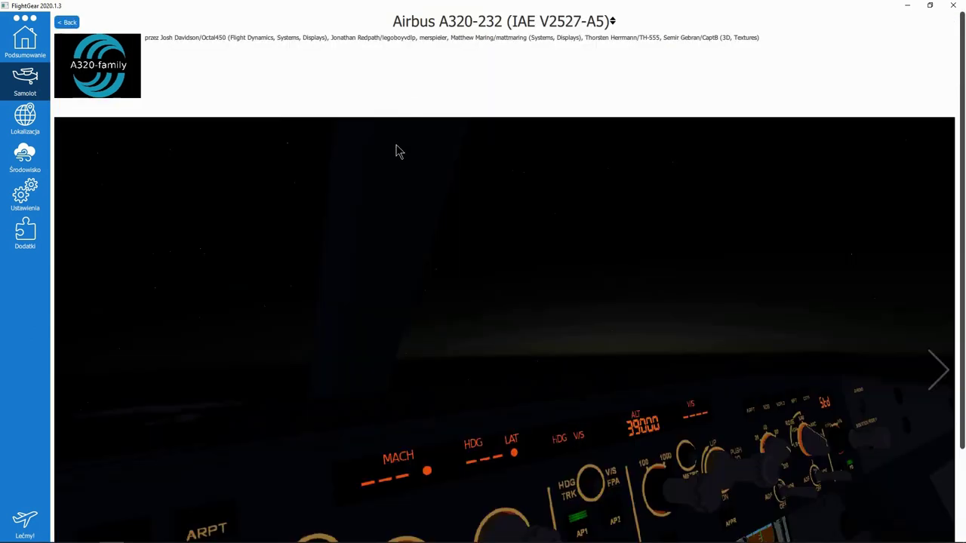
pyautogui.click(69, 21)
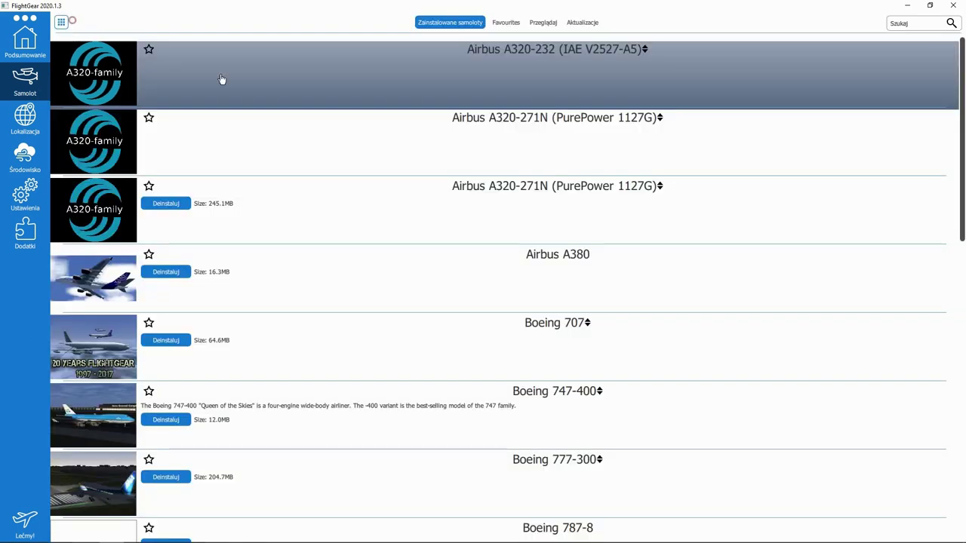
# - Compare the variant lists of the uninstallable A320-271N entry and the two Custom Aircraft entries, A320-271N and A320-232
pyautogui.click(317, 151)
pyautogui.click(509, 210)
pyautogui.click(520, 188)
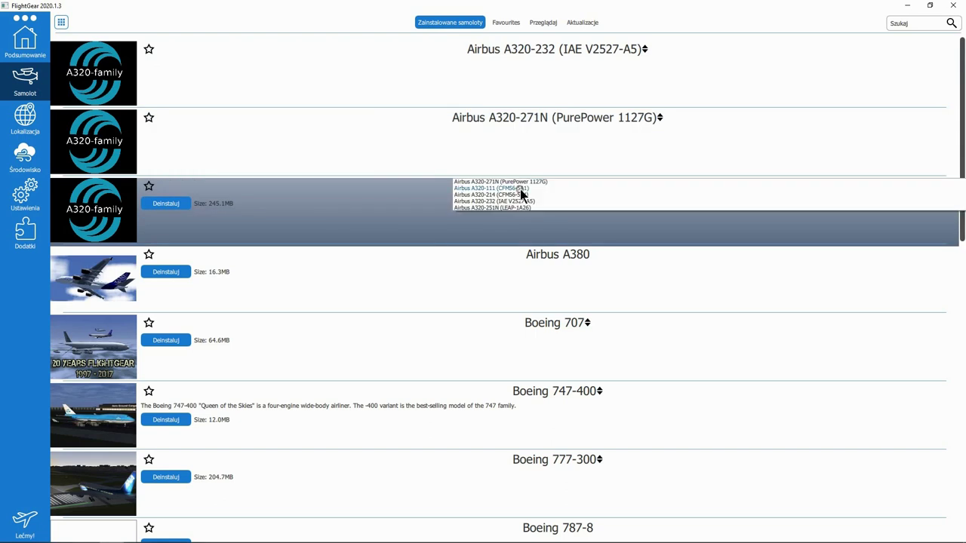
pyautogui.click(476, 140)
pyautogui.click(521, 117)
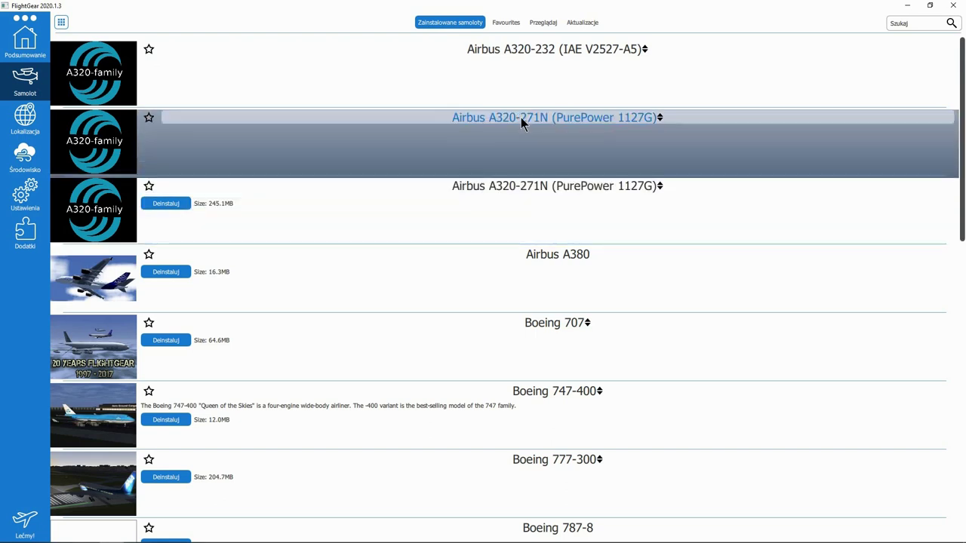
pyautogui.click(521, 117)
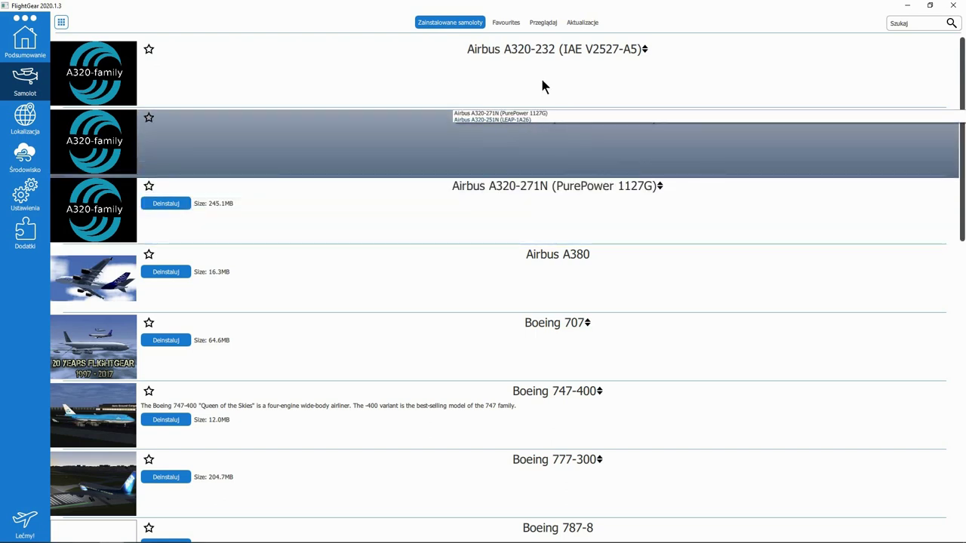
pyautogui.click(549, 49)
pyautogui.click(550, 49)
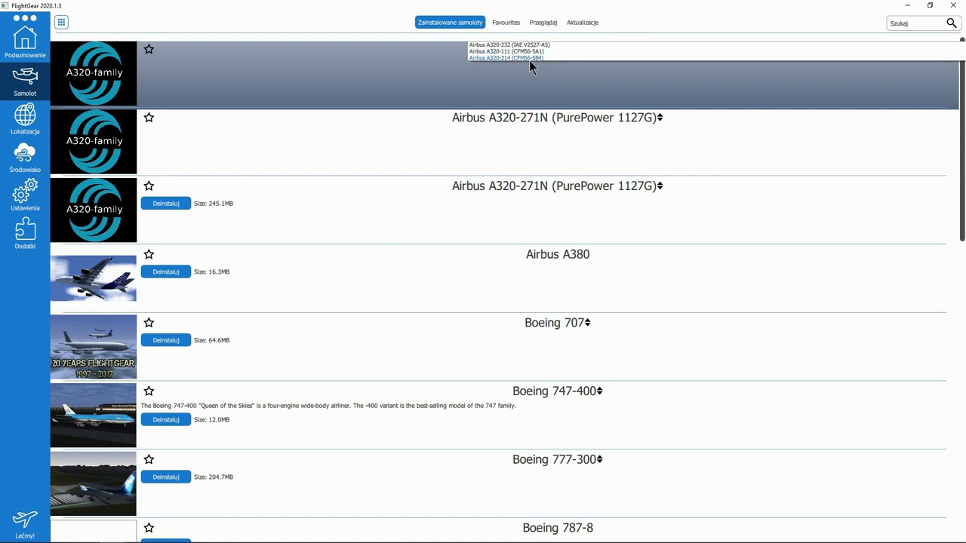
pyautogui.click(484, 88)
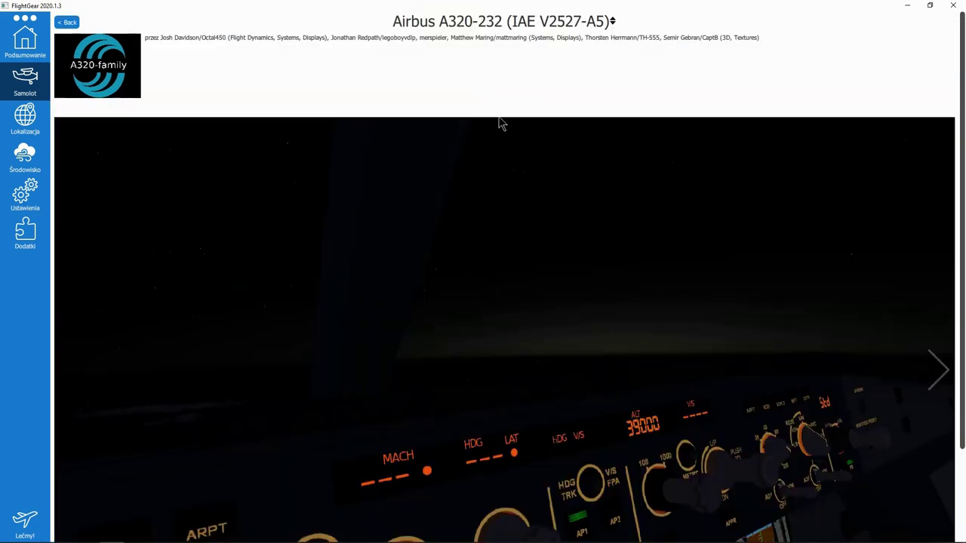
pyautogui.click(74, 25)
pyautogui.click(382, 166)
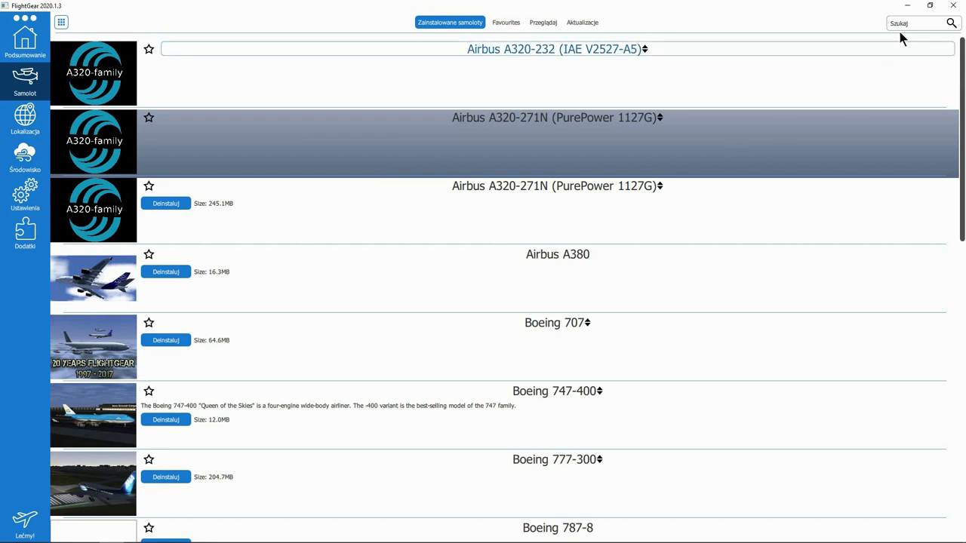
# - Minimize FlightGear, open Git Bash on the A320-family folder in Custom Aircraft, run git pull, and close the terminal
pyautogui.click(907, 5)
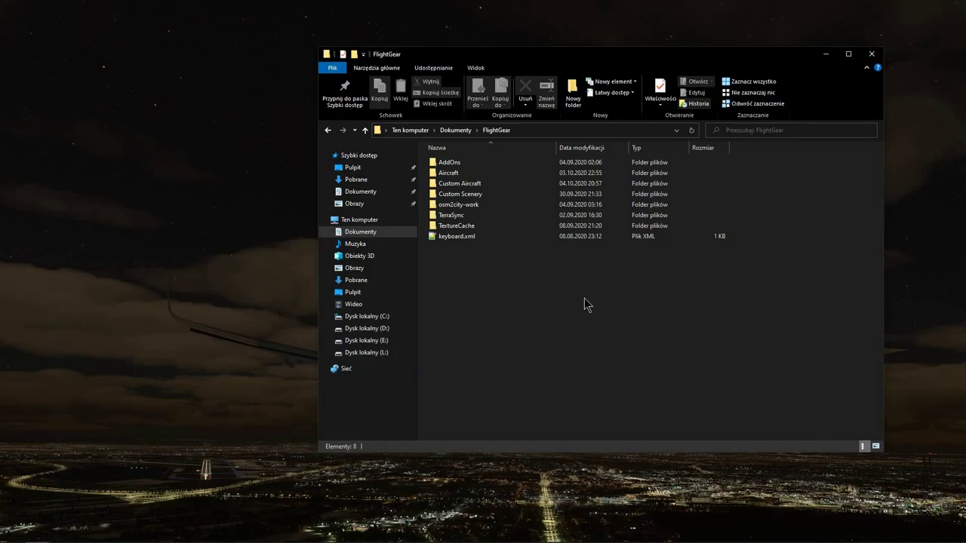
pyautogui.doubleClick(453, 183)
pyautogui.rightClick(449, 163)
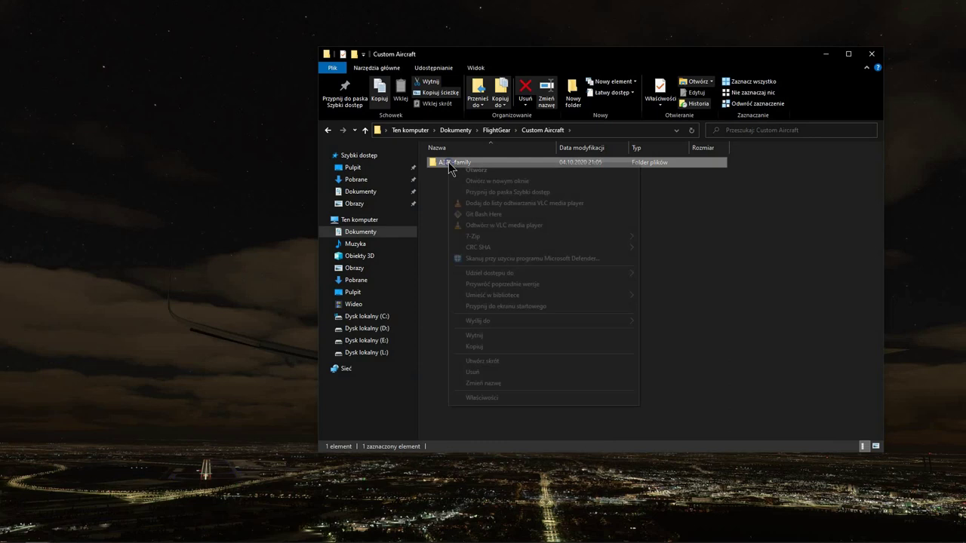
pyautogui.click(489, 214)
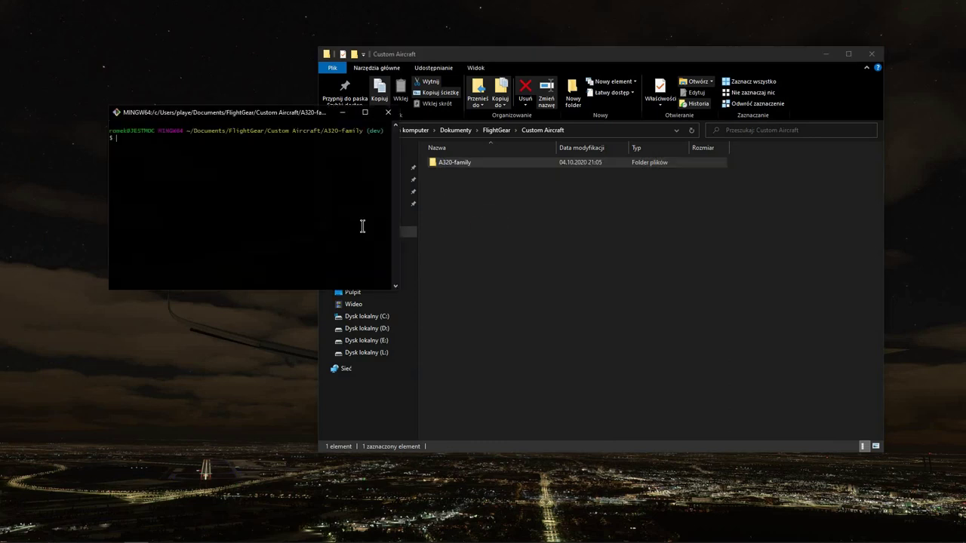
pyautogui.write('git pull')
pyautogui.press('Return')
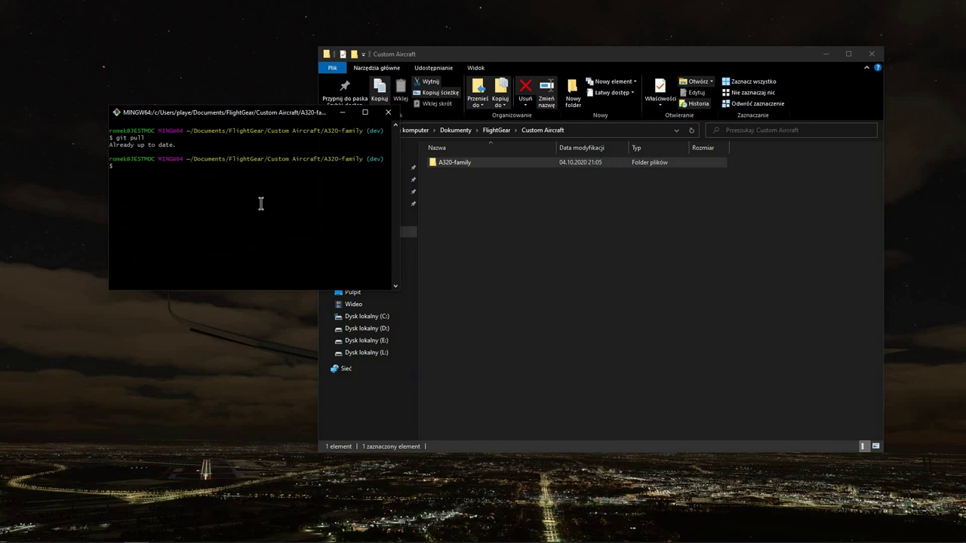
pyautogui.click(388, 114)
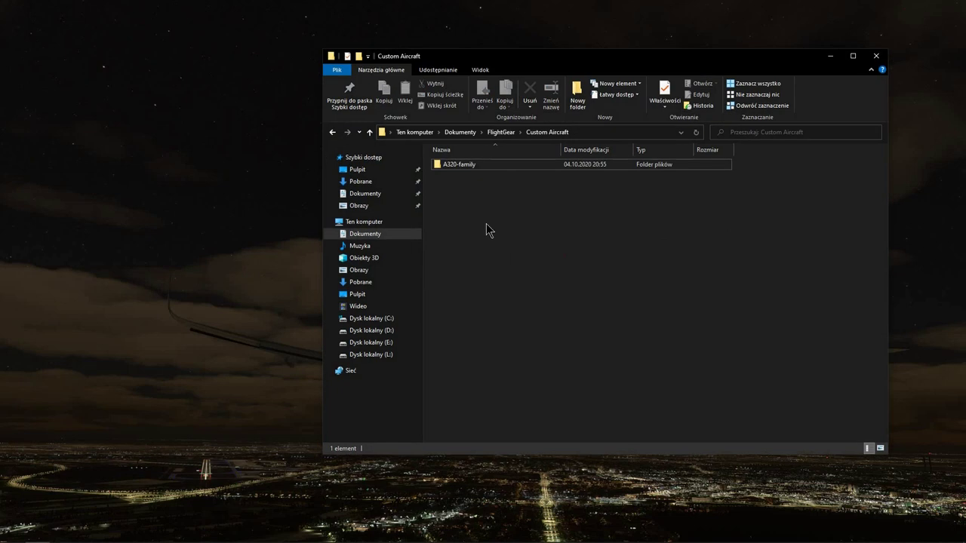
# - Open Windows PowerShell inside the A320-family folder and update the aircraft with git pull
pyautogui.rightClick(461, 166)
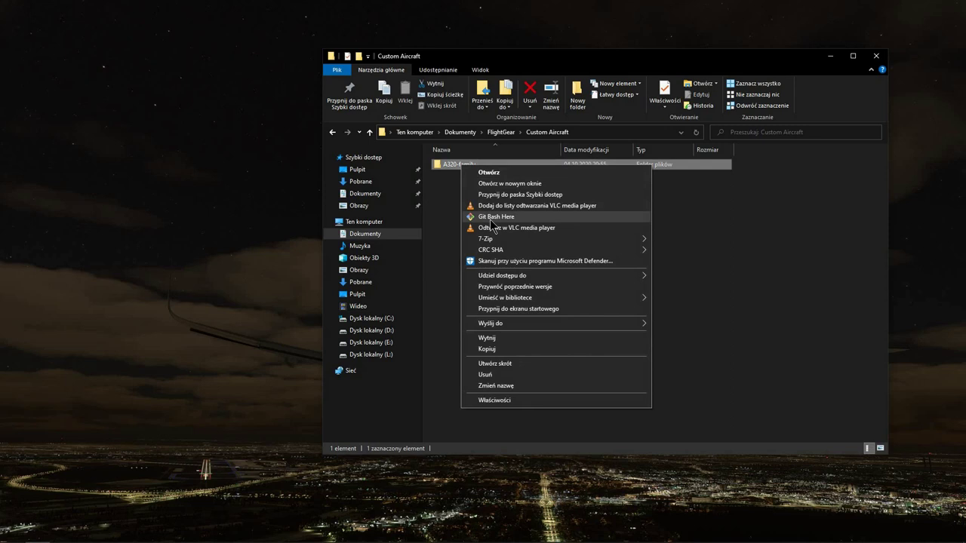
pyautogui.click(438, 189)
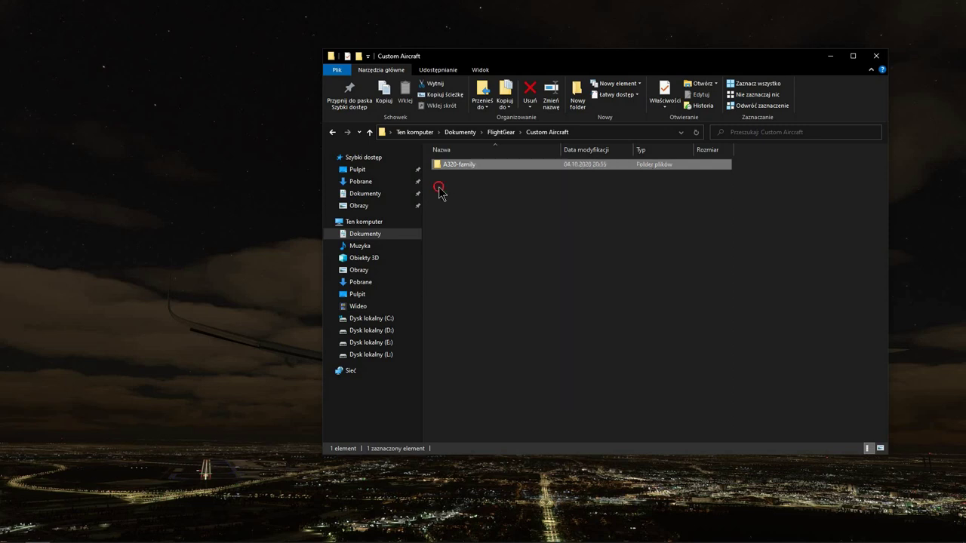
pyautogui.doubleClick(446, 166)
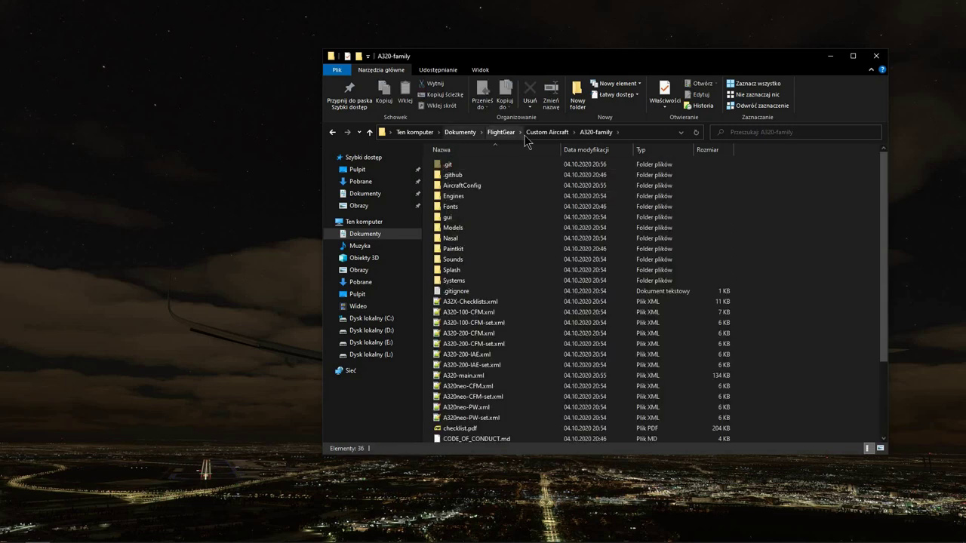
pyautogui.click(335, 70)
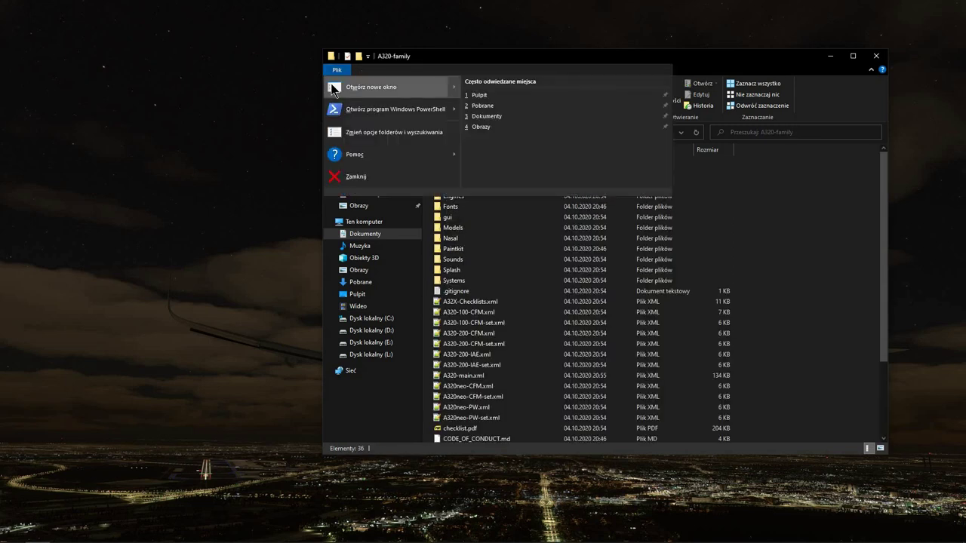
pyautogui.click(333, 111)
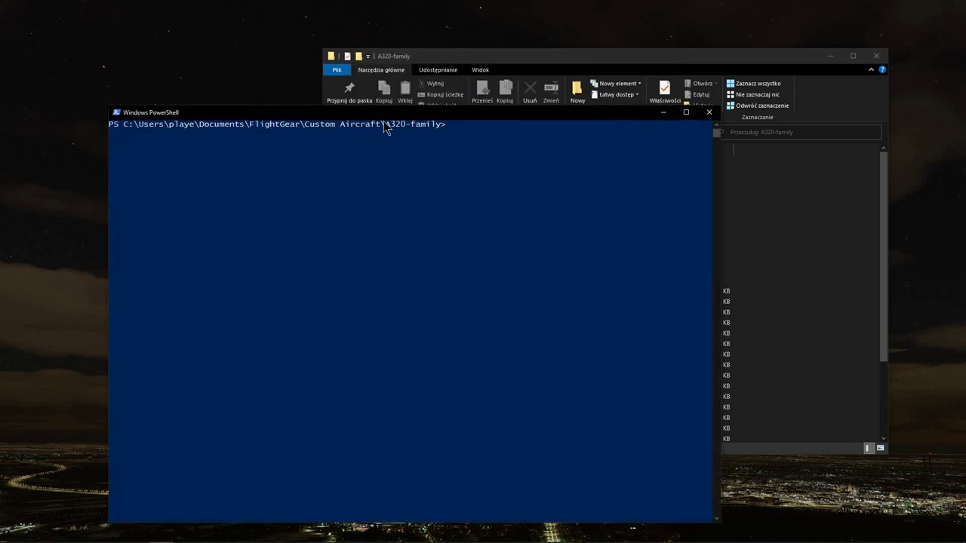
pyautogui.click(499, 62)
pyautogui.click(280, 163)
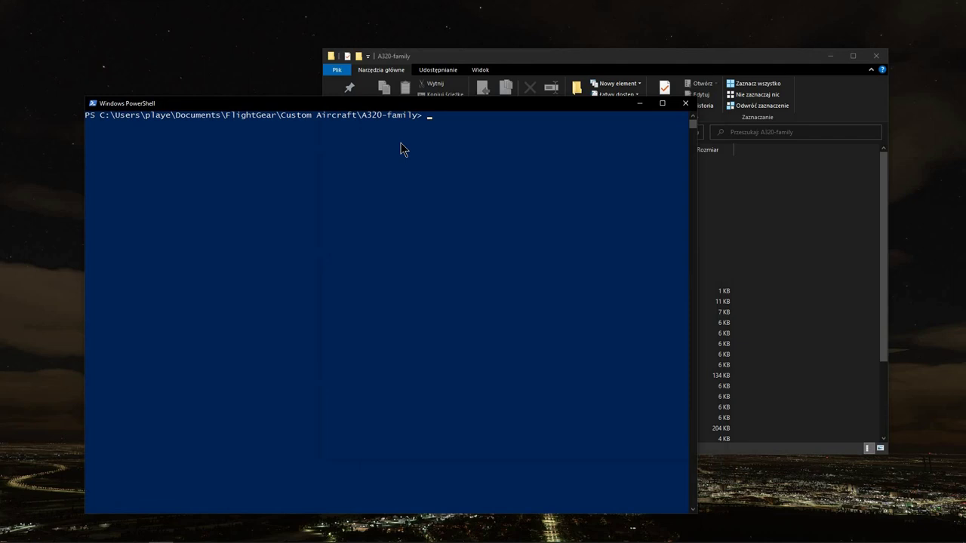
pyautogui.write('git pull')
pyautogui.press('Return')
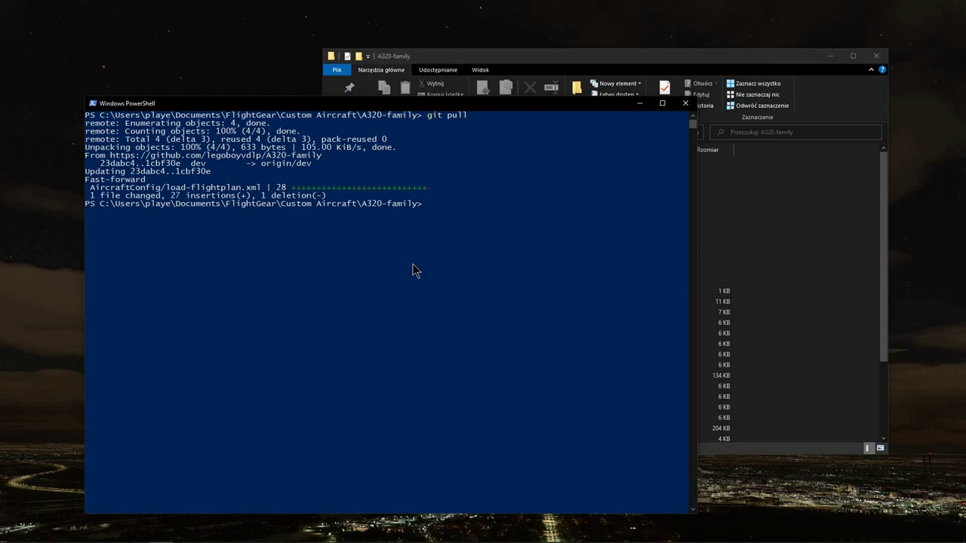
# - Check the A320-family folder, close PowerShell, and go back up to the Custom Aircraft folder
pyautogui.click(594, 66)
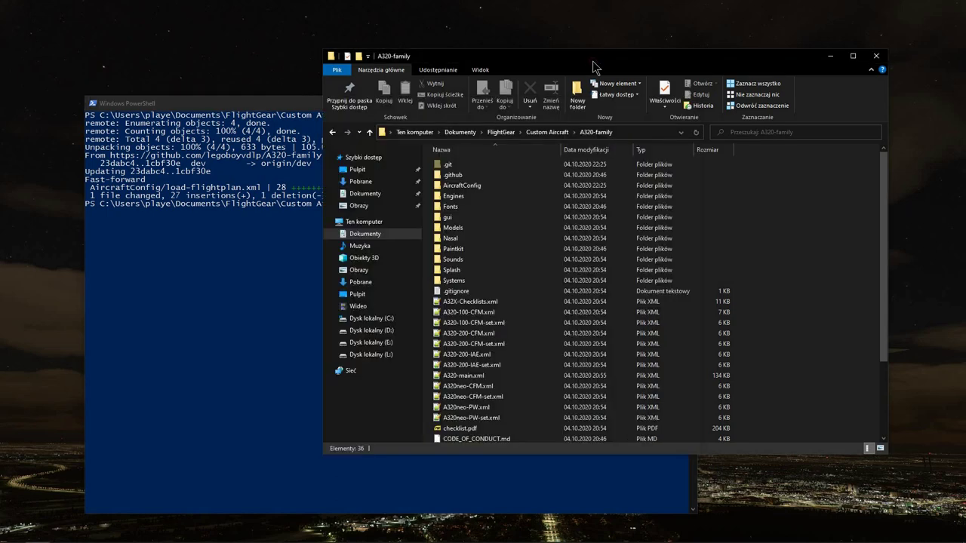
pyautogui.click(283, 246)
pyautogui.click(684, 101)
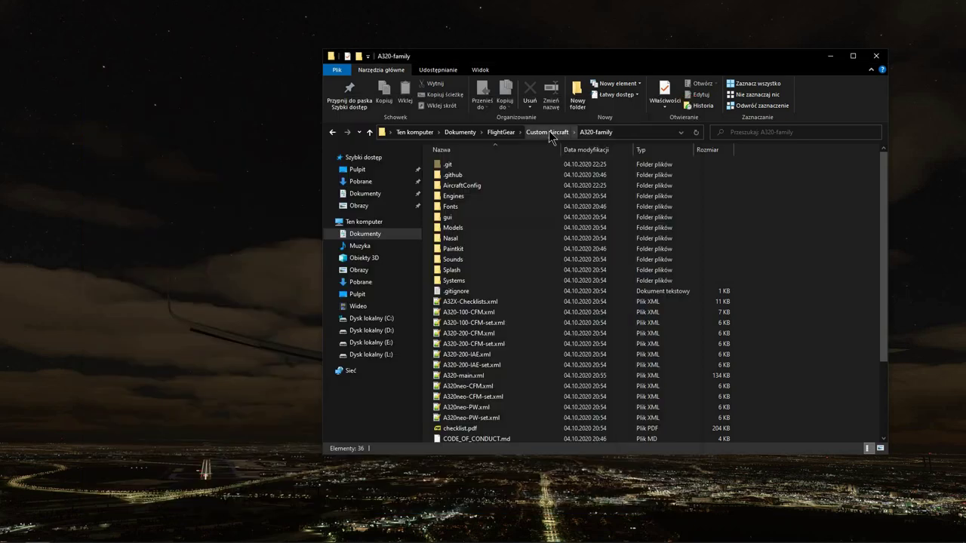
pyautogui.click(549, 132)
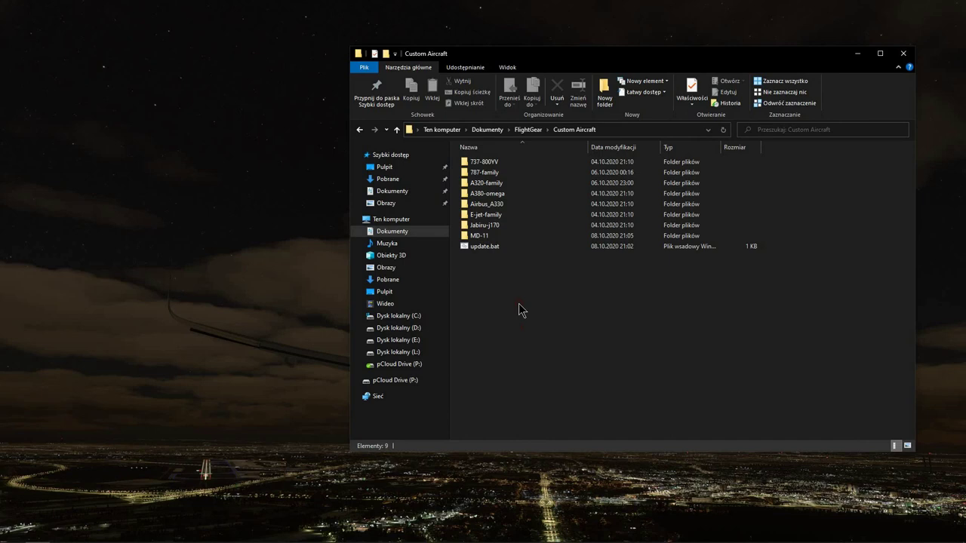
pyautogui.click(481, 166)
pyautogui.rightClick(481, 168)
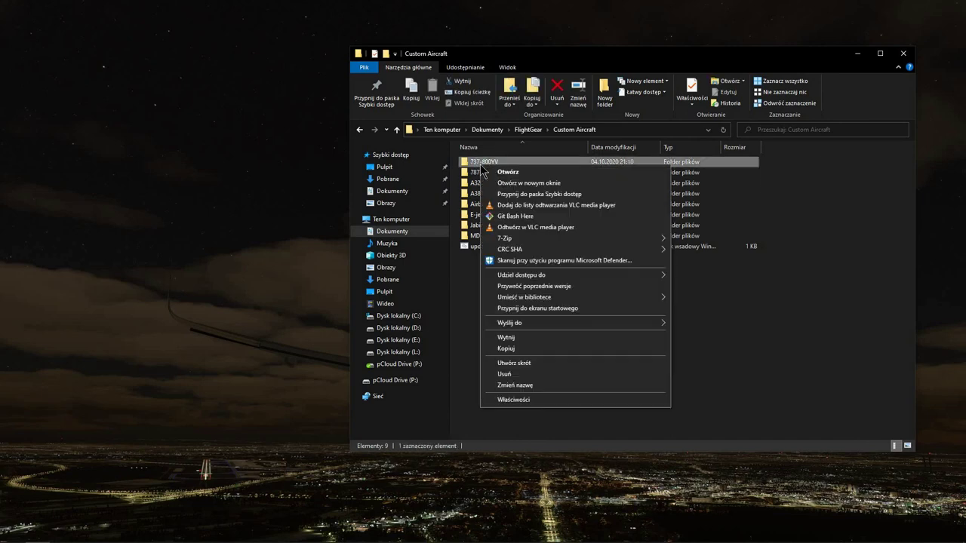
pyautogui.click(494, 216)
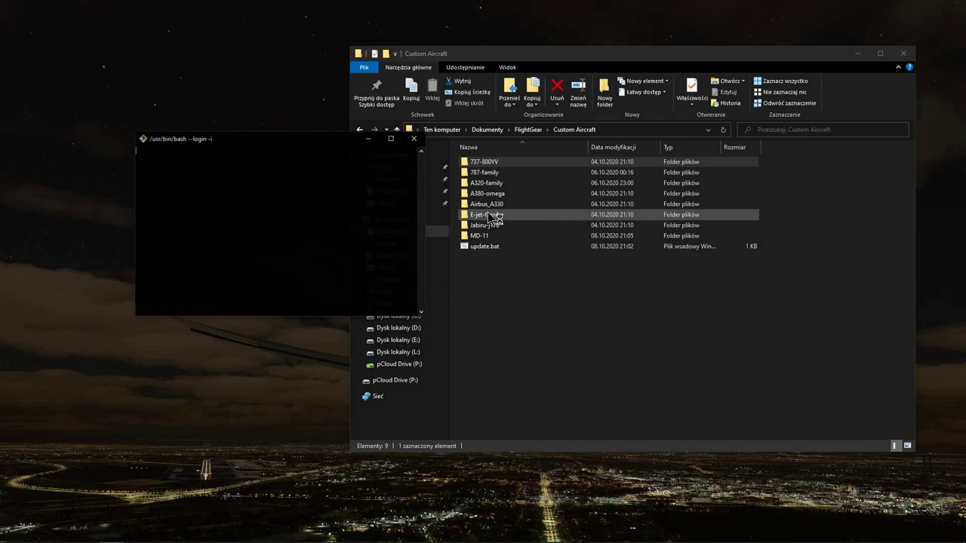
pyautogui.tripleClick(311, 200)
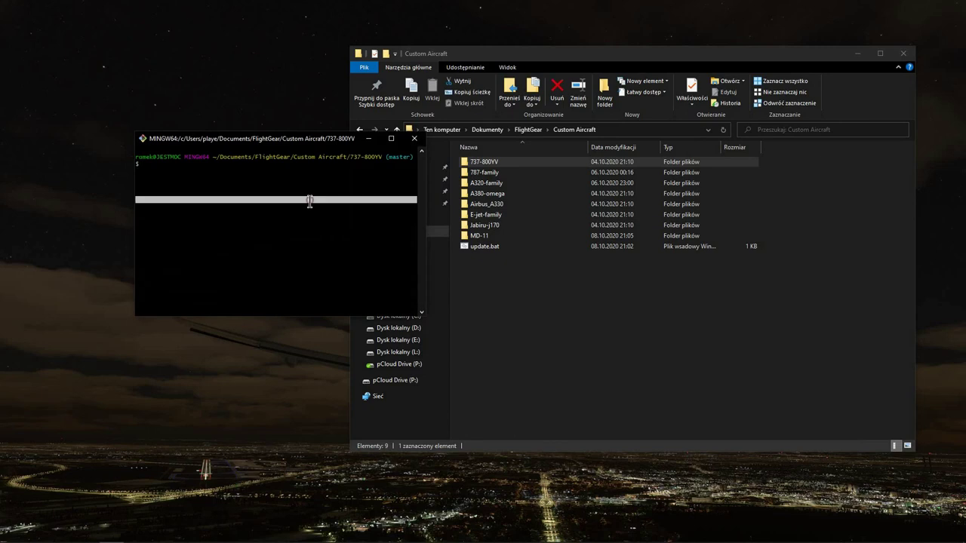
pyautogui.click(414, 138)
pyautogui.click(535, 301)
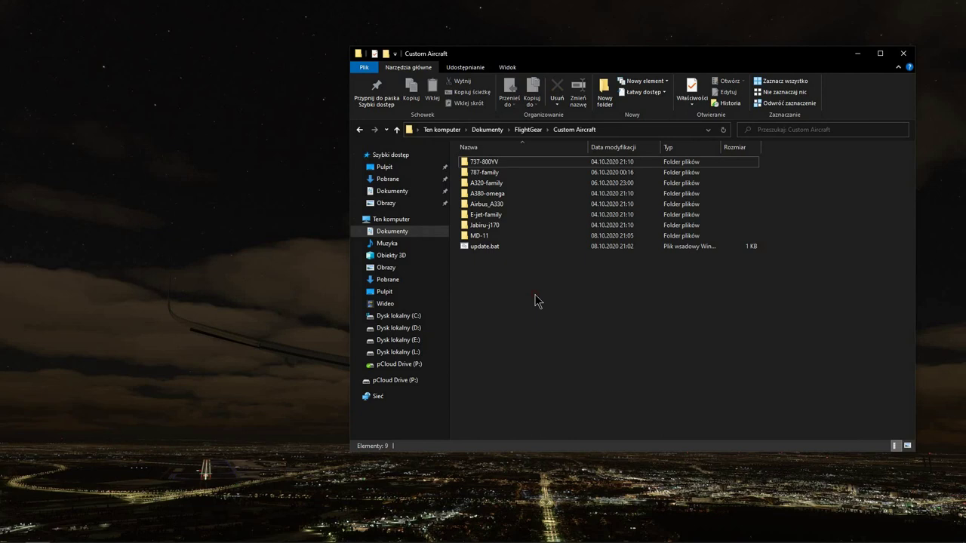
# - Open the update.bat file from the Custom Aircraft folder in Notepad++
pyautogui.click(474, 252)
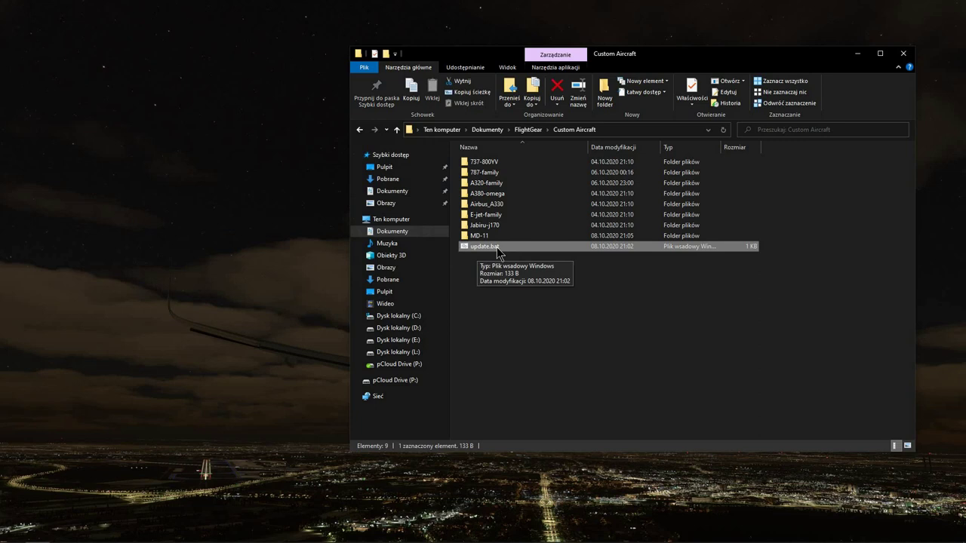
pyautogui.rightClick(484, 250)
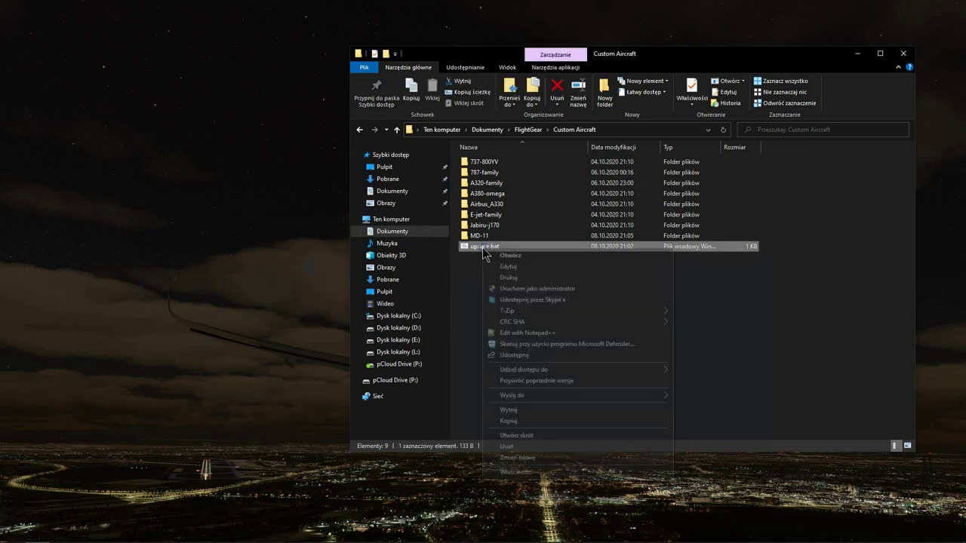
pyautogui.click(512, 334)
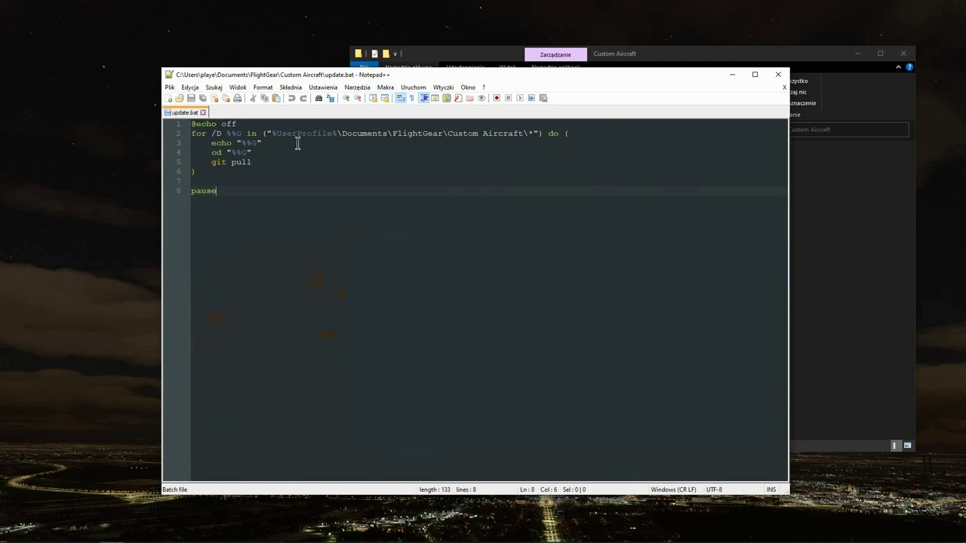
# - Examine the Custom Aircraft folder path and its trailing wildcard in the for loop of update.bat
pyautogui.moveTo(268, 136); pyautogui.dragTo(524, 136)
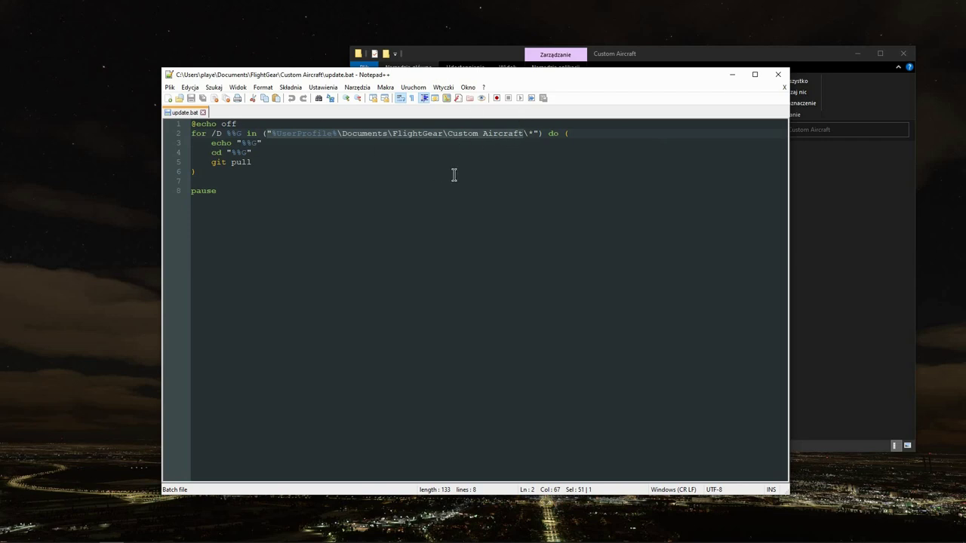
pyautogui.doubleClick(531, 133)
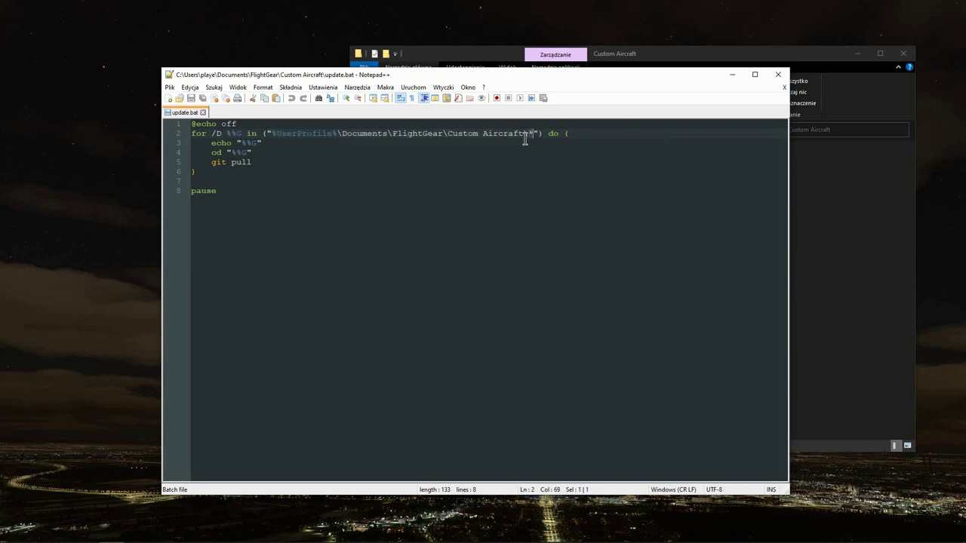
pyautogui.click(531, 133)
# - Switch to File Explorer, look through the aircraft folders, check inside A380-omega, and return to Custom Aircraft
pyautogui.click(415, 59)
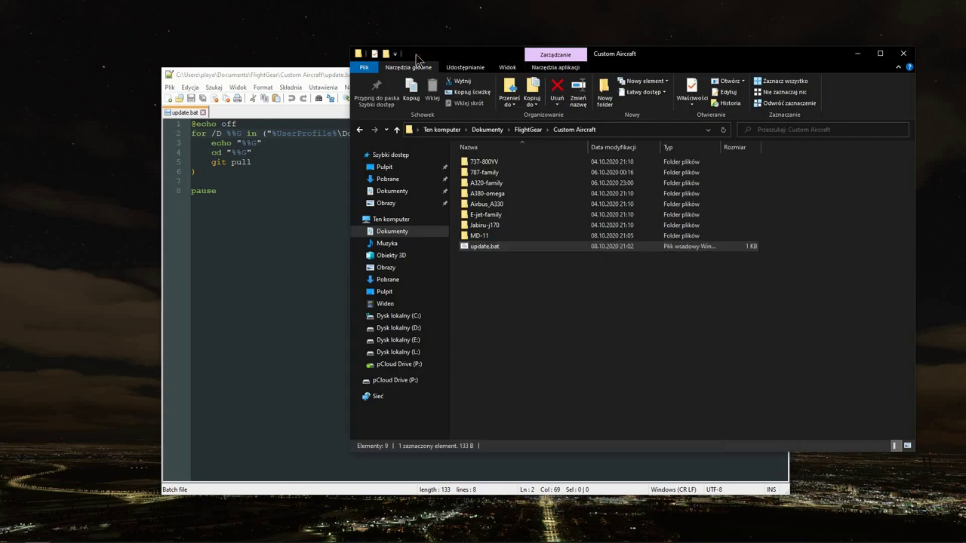
pyautogui.click(473, 164)
pyautogui.click(474, 173)
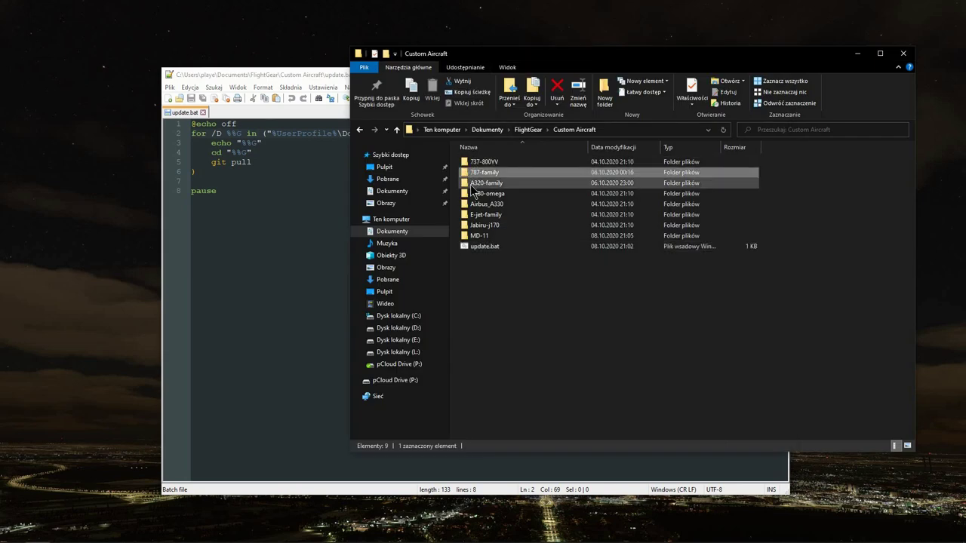
pyautogui.click(474, 183)
pyautogui.doubleClick(473, 193)
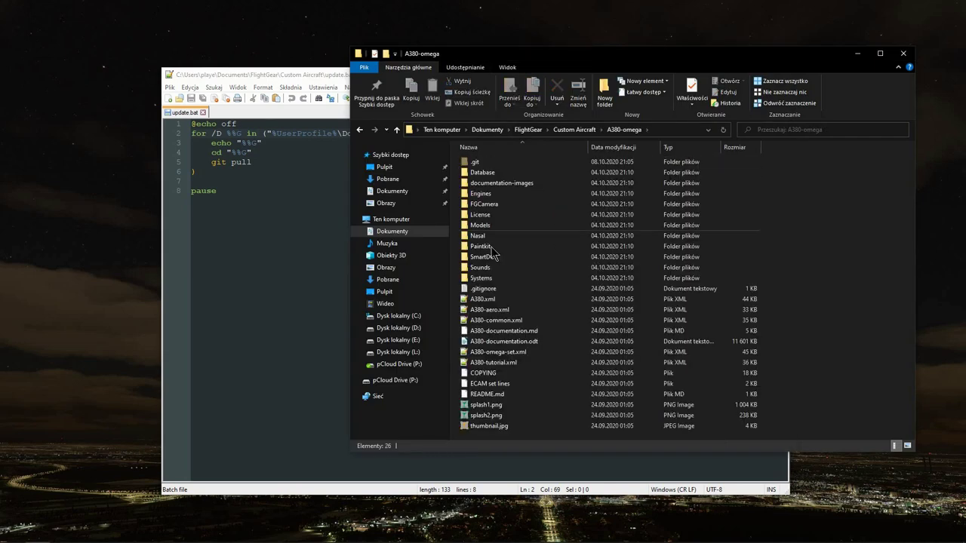
pyautogui.click(574, 129)
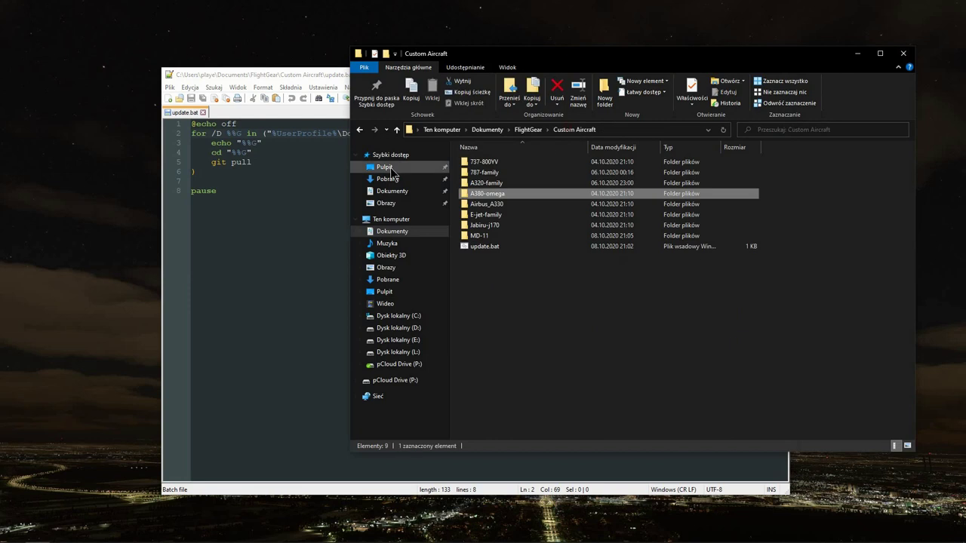
# - Switch back to Notepad++, examine the git pull and pause commands in update.bat, and close the editor
pyautogui.click(216, 166)
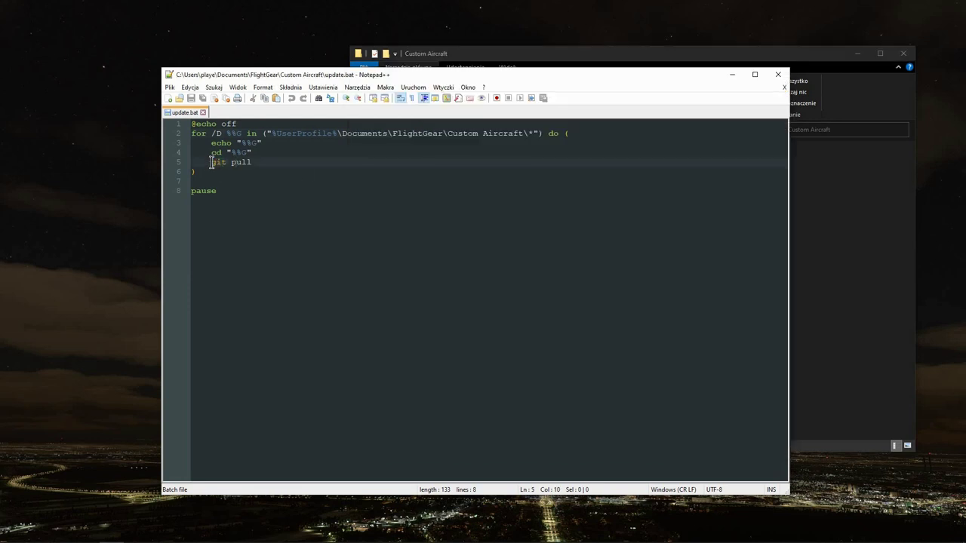
pyautogui.moveTo(209, 162); pyautogui.dragTo(267, 160)
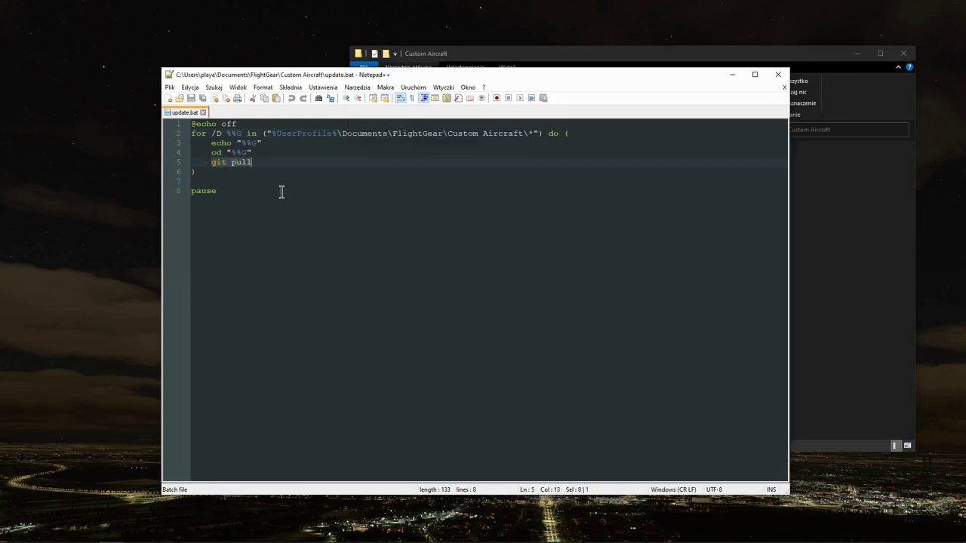
pyautogui.click(227, 191)
pyautogui.doubleClick(211, 191)
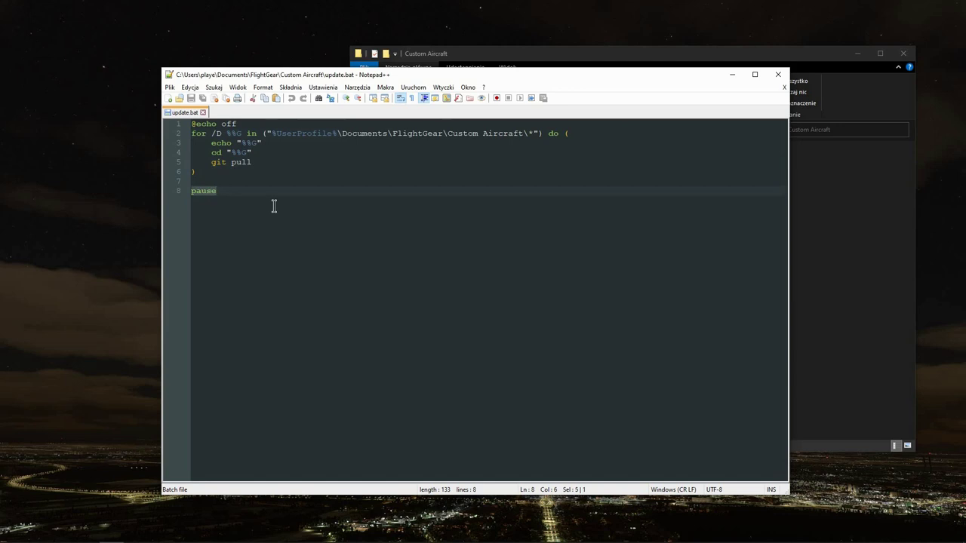
pyautogui.click(778, 78)
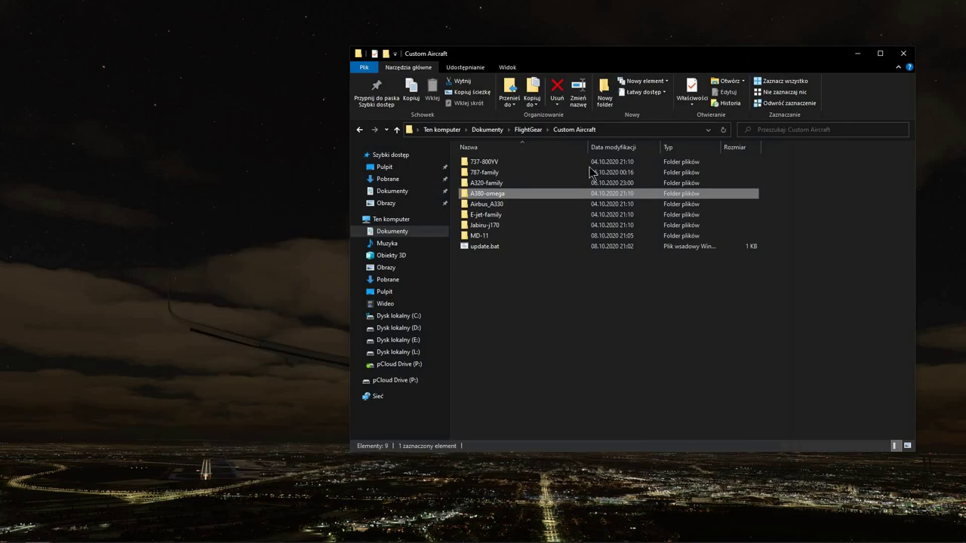
# - Reopen update.bat in Notepad++, review the user-profile path to the Custom Aircraft folder, and close the editor
pyautogui.click(487, 249)
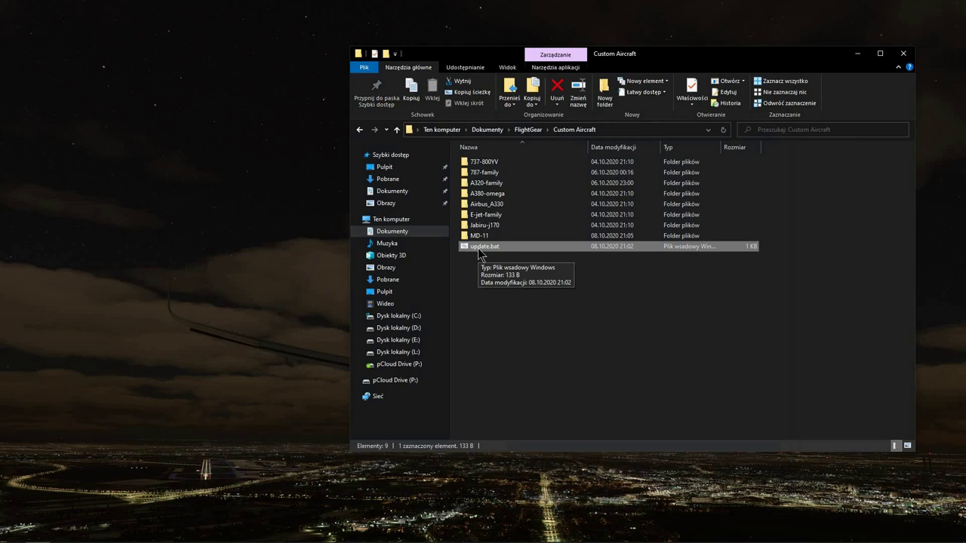
pyautogui.rightClick(474, 246)
pyautogui.click(475, 333)
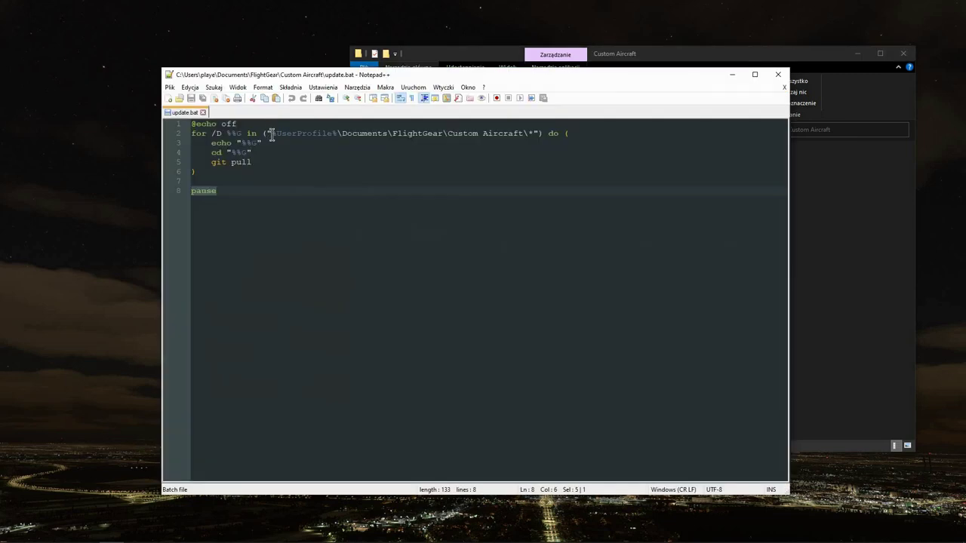
pyautogui.moveTo(272, 132); pyautogui.dragTo(524, 134)
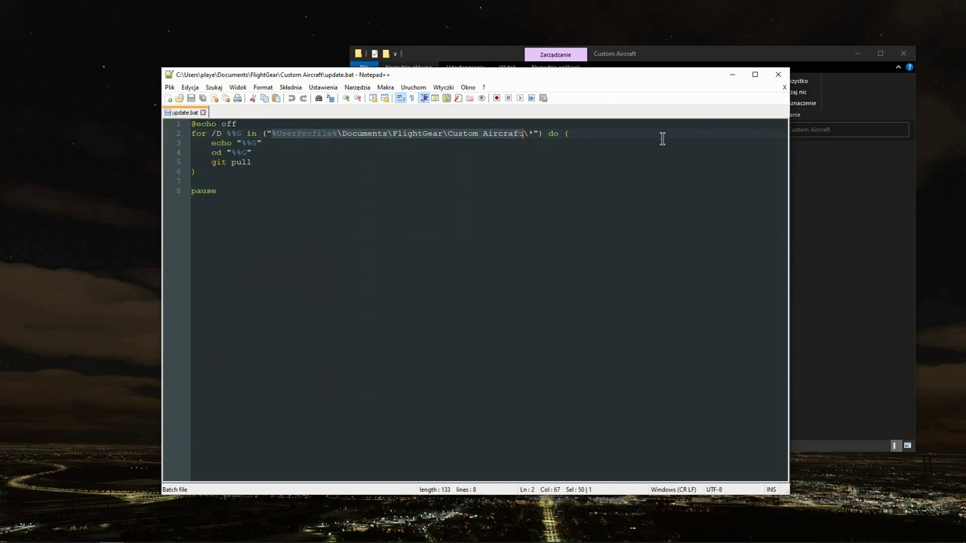
pyautogui.click(778, 74)
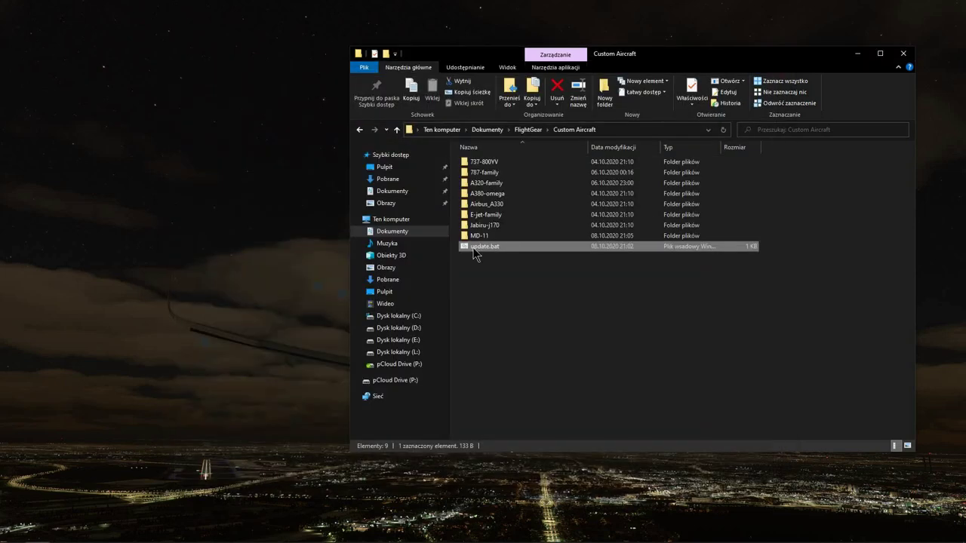
# - Run update.bat to update all custom aircraft, compare its output with the aircraft folders, and dismiss the finished console
pyautogui.doubleClick(474, 255)
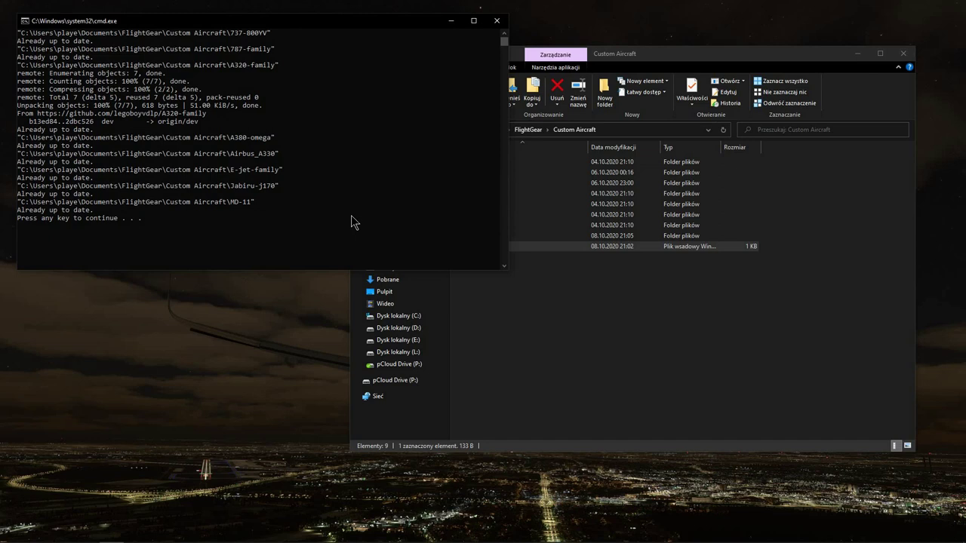
pyautogui.click(700, 55)
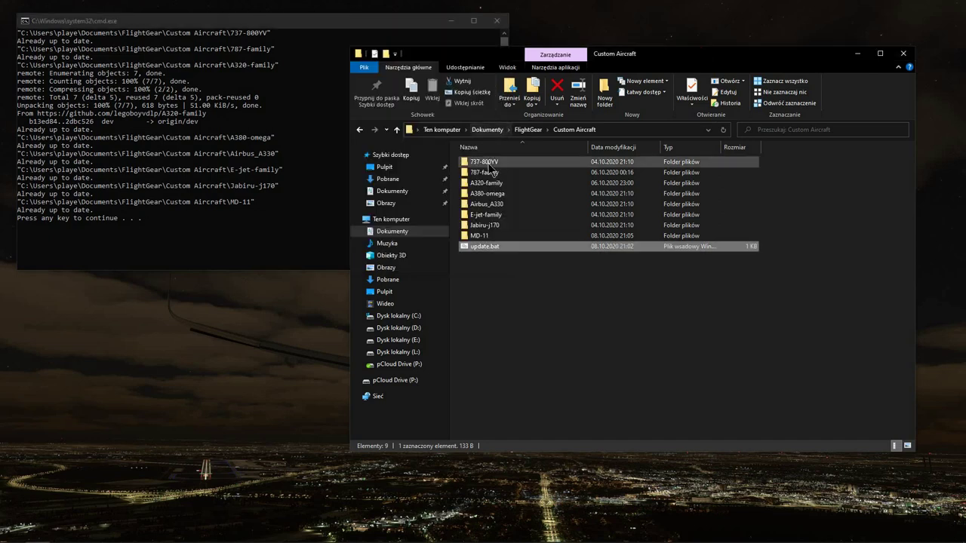
pyautogui.click(285, 251)
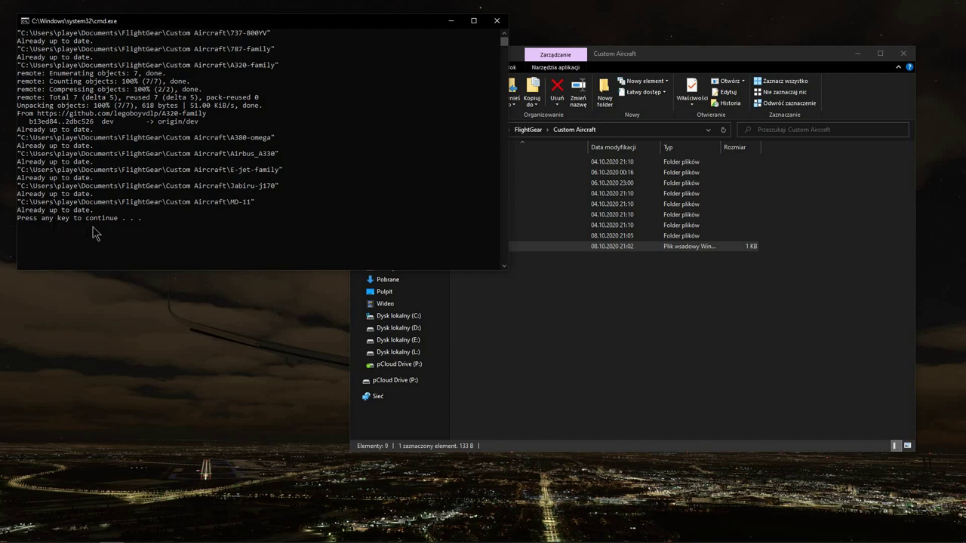
pyautogui.press('Return')
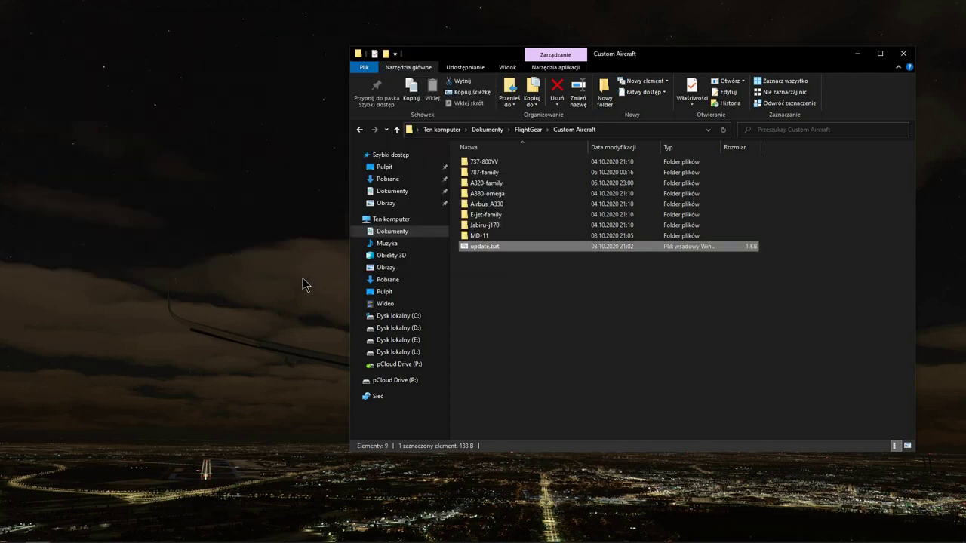
# - Open update.bat in Notepad++ again, review the whole script, and close the editor without editing it
pyautogui.click(520, 301)
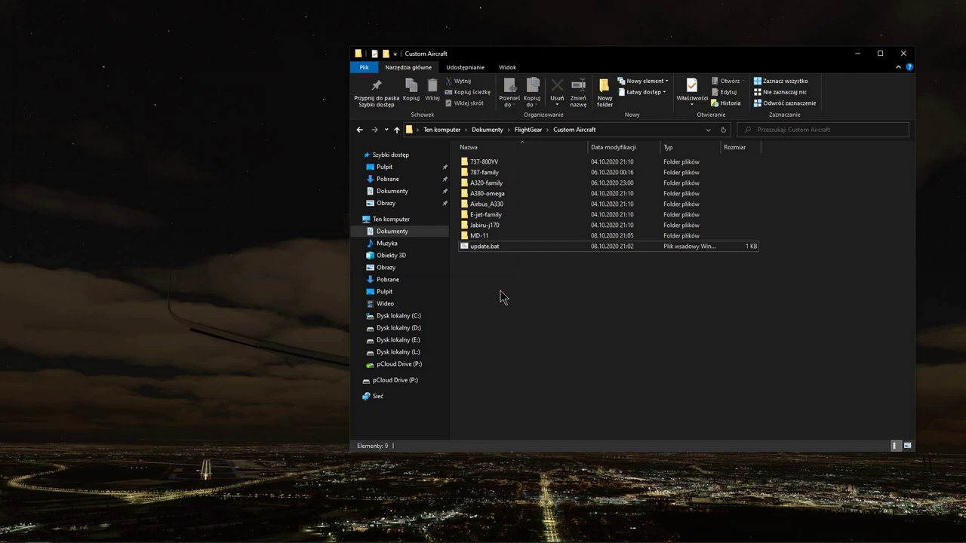
pyautogui.rightClick(483, 246)
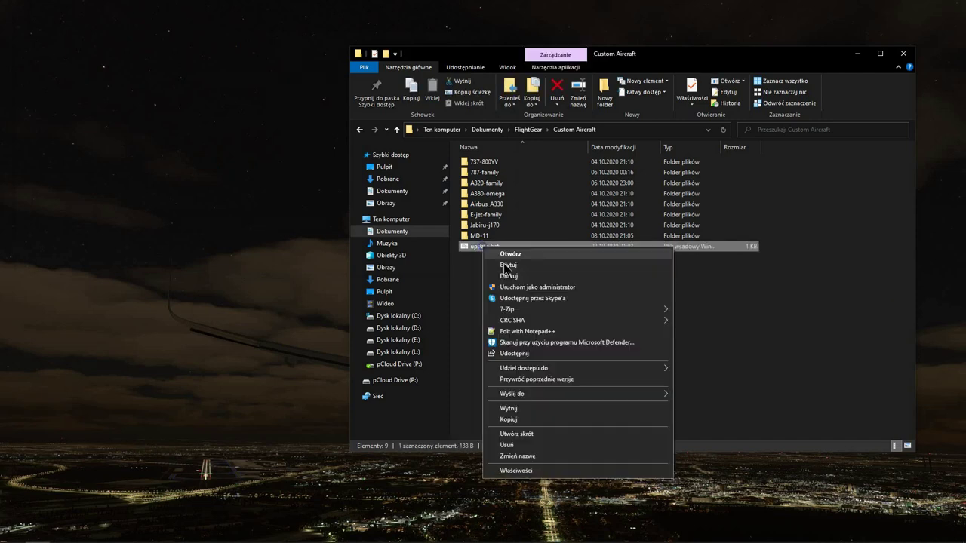
pyautogui.click(539, 329)
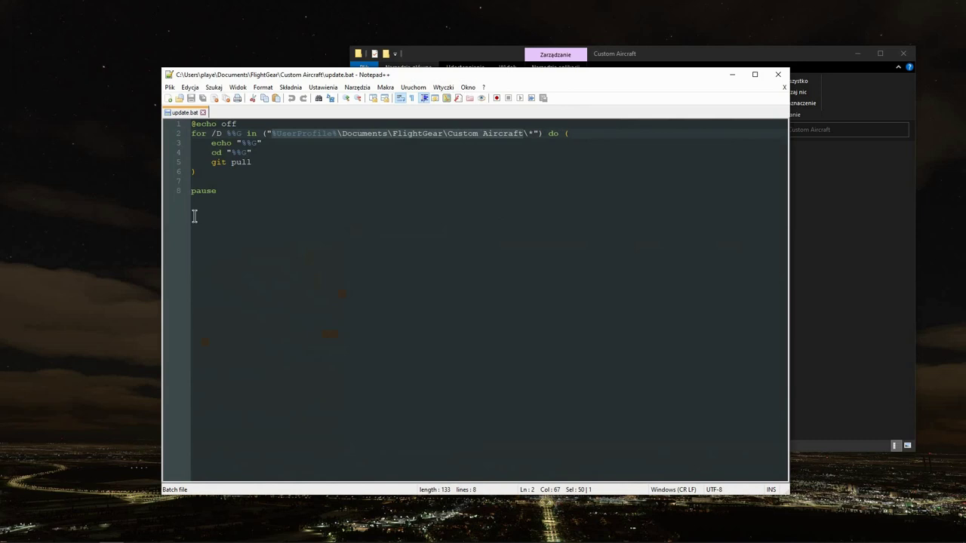
pyautogui.hotkey('ctrl', 'a')
pyautogui.click(513, 259)
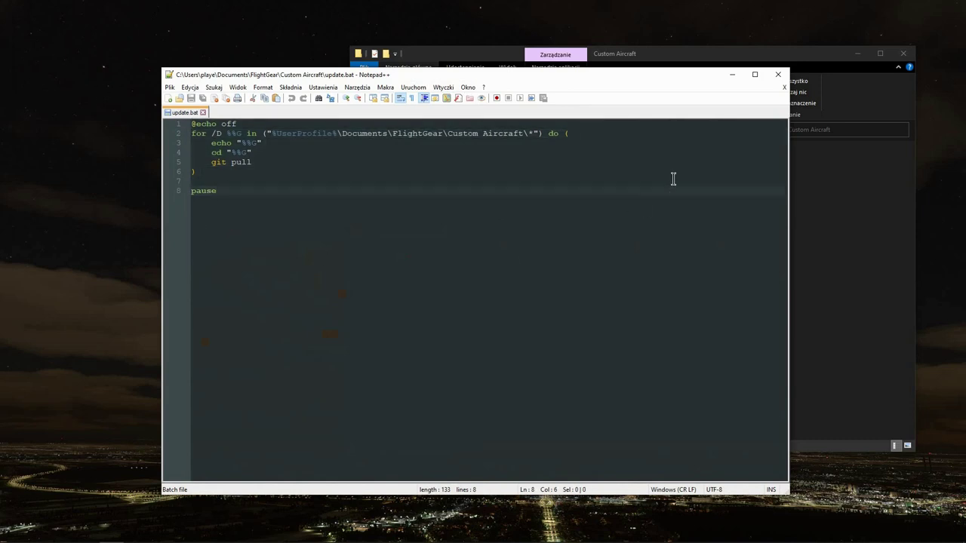
pyautogui.click(778, 75)
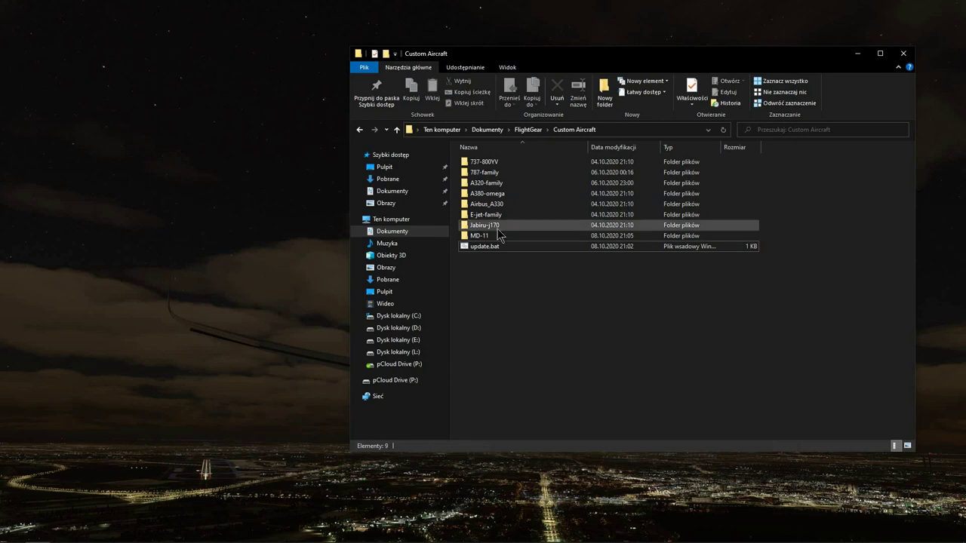
pyautogui.click(484, 206)
pyautogui.click(487, 323)
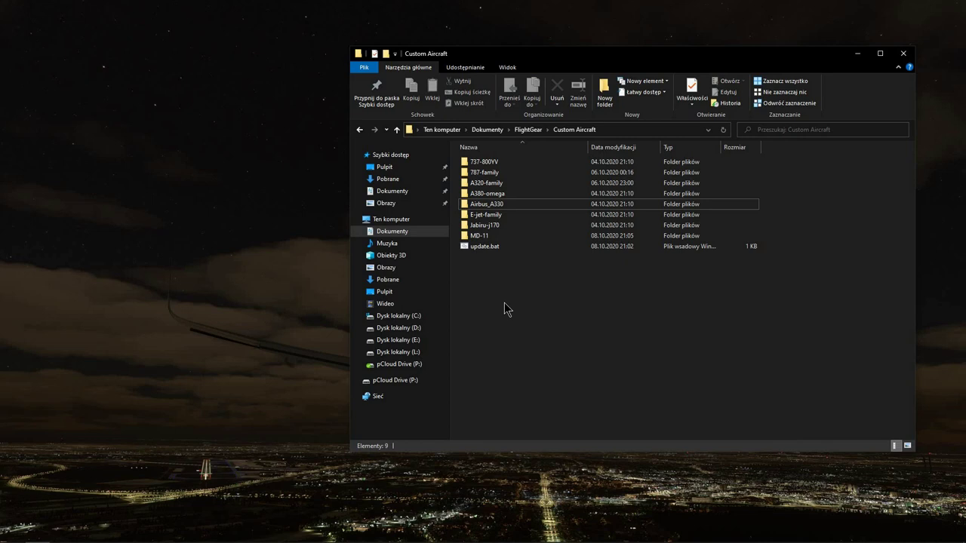
pyautogui.click(479, 237)
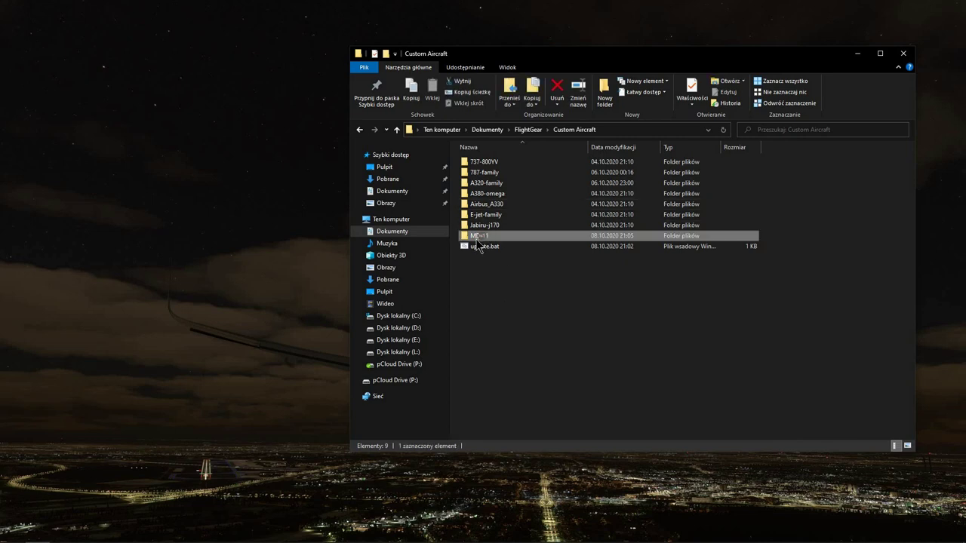
pyautogui.click(464, 185)
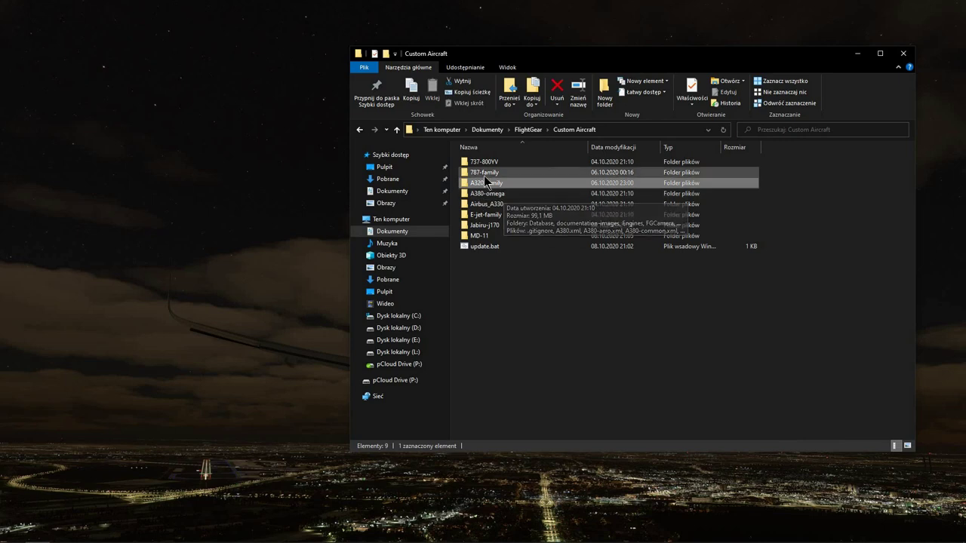
pyautogui.click(490, 204)
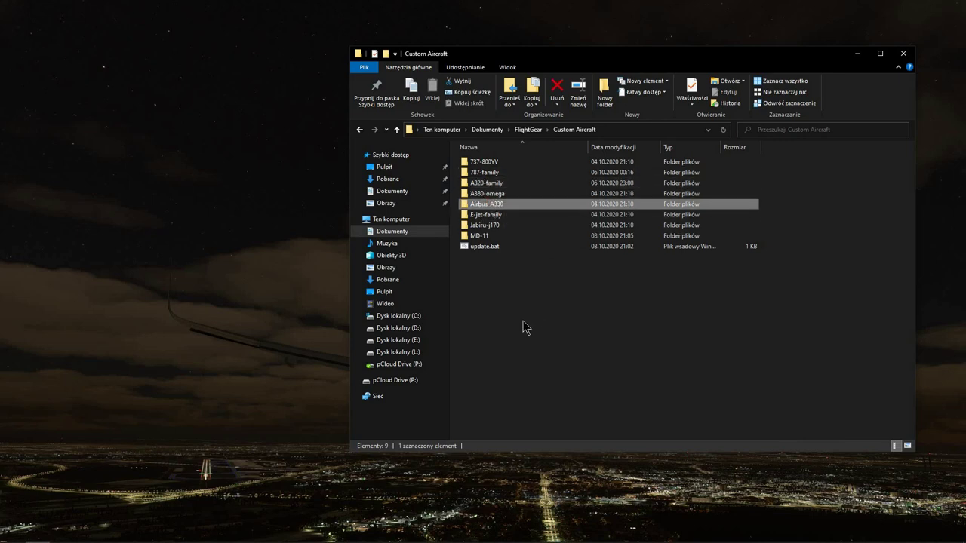
pyautogui.click(526, 328)
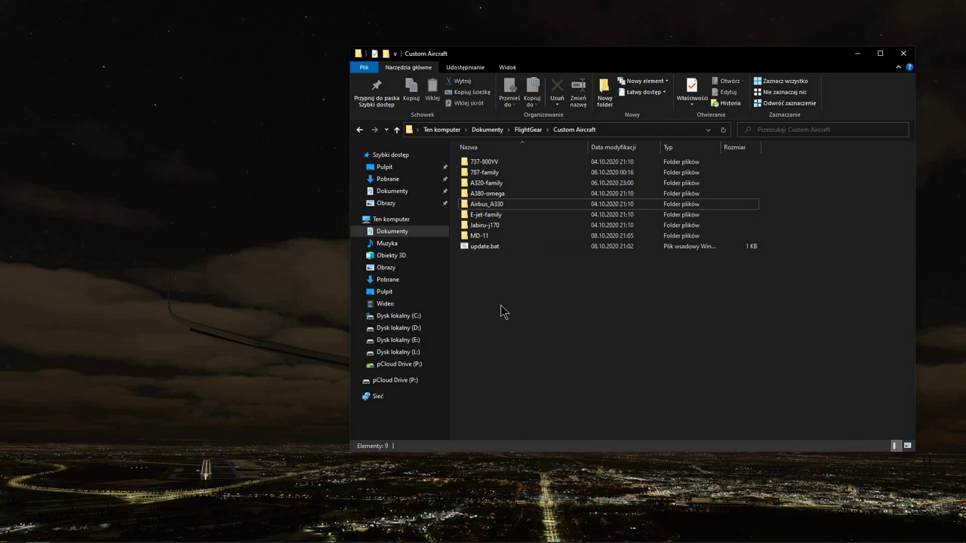